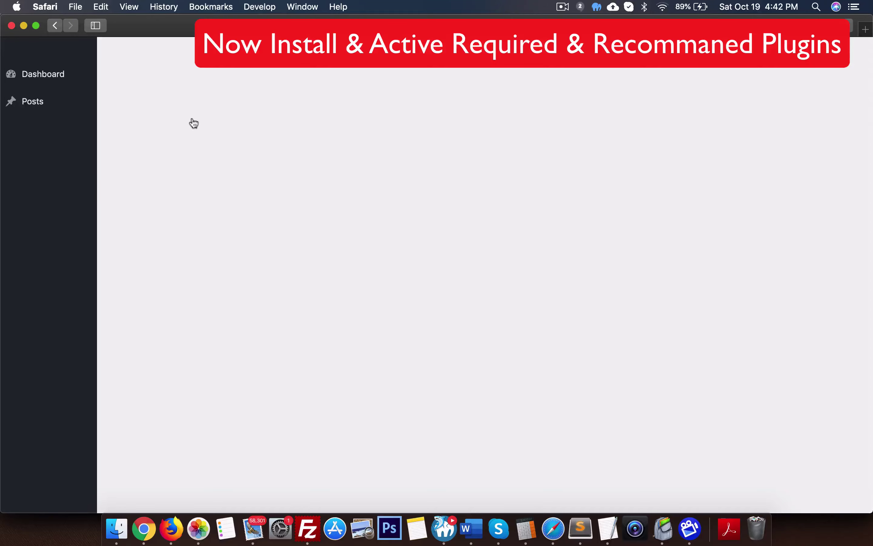
- Return to the required plugins installer and bulk-activate all eight required and recommended plugins
scroll(364, 193, "down", 10)
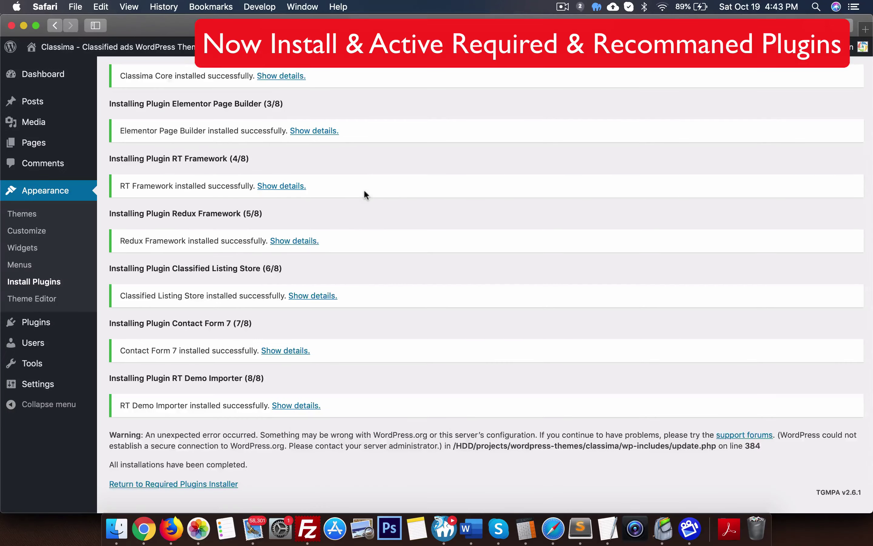
scroll(364, 191, "down", 2)
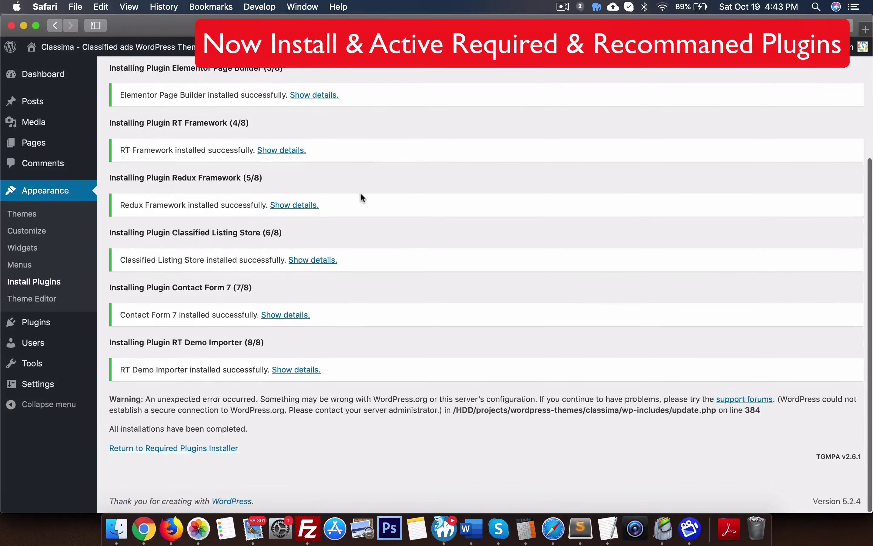
left_click(186, 449)
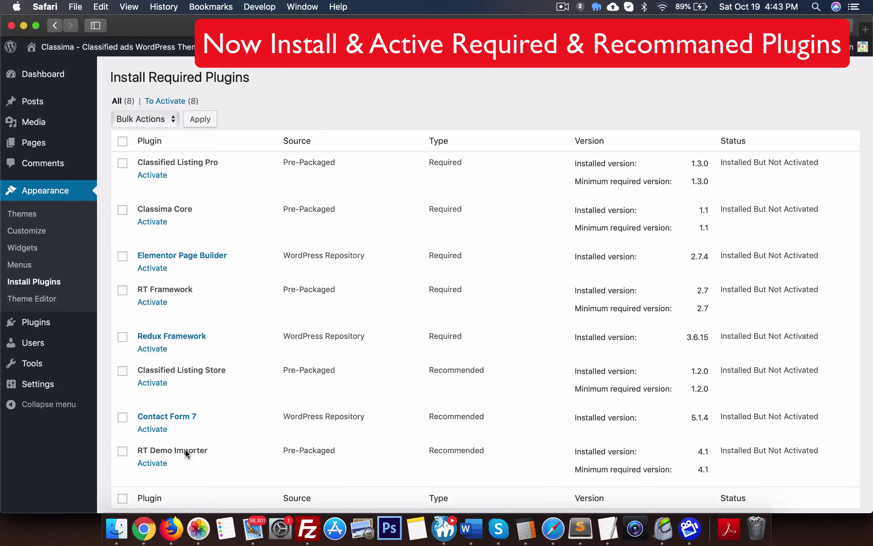
left_click(128, 123)
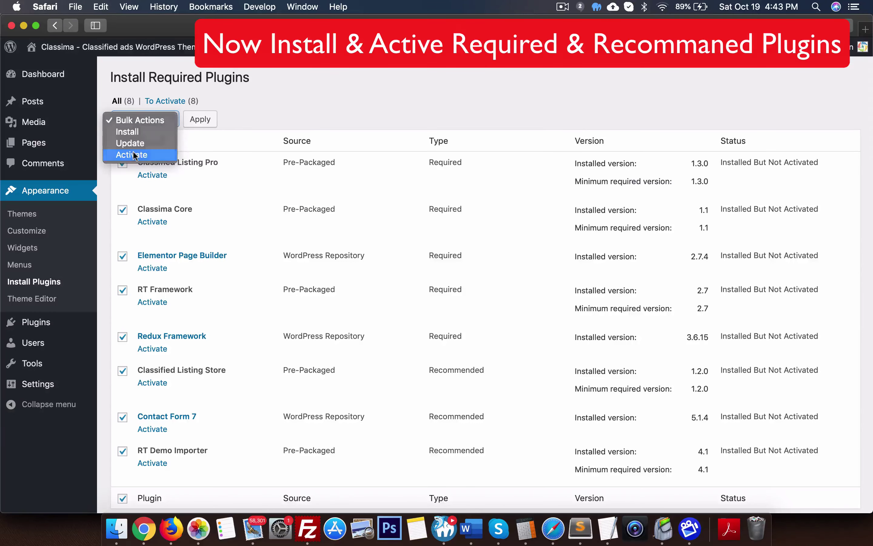
left_click(199, 120)
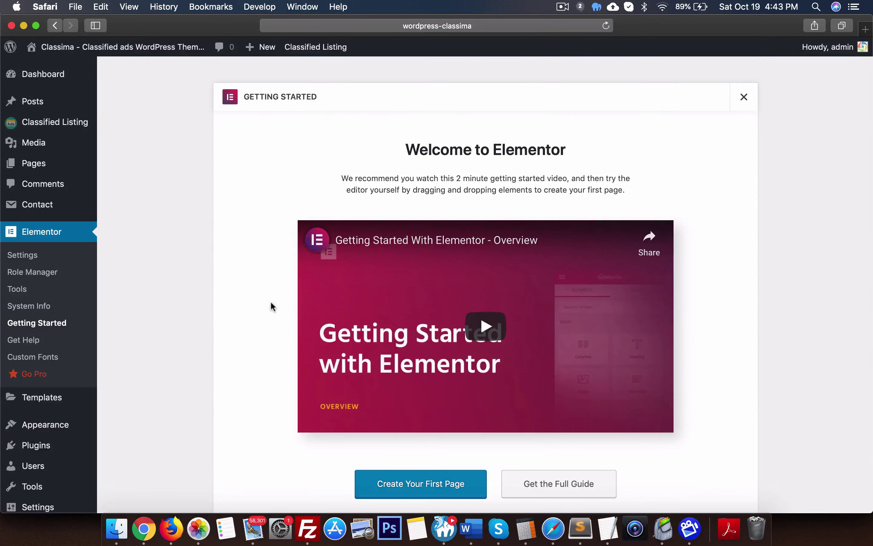
- Open the installed plugins list and review the Classified Listing Pro and Classified Listing Store entries
scroll(78, 306, "down", 5)
mouse_move(86, 414)
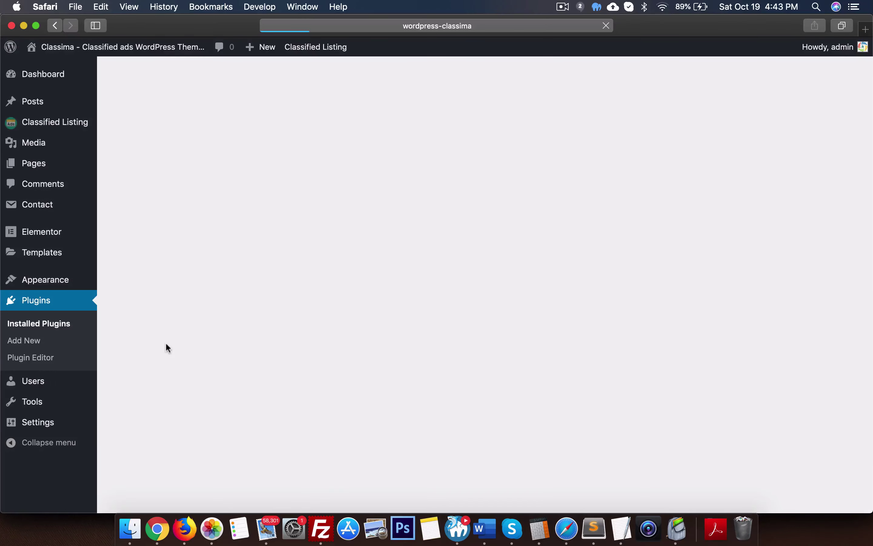
scroll(209, 275, "down", 1)
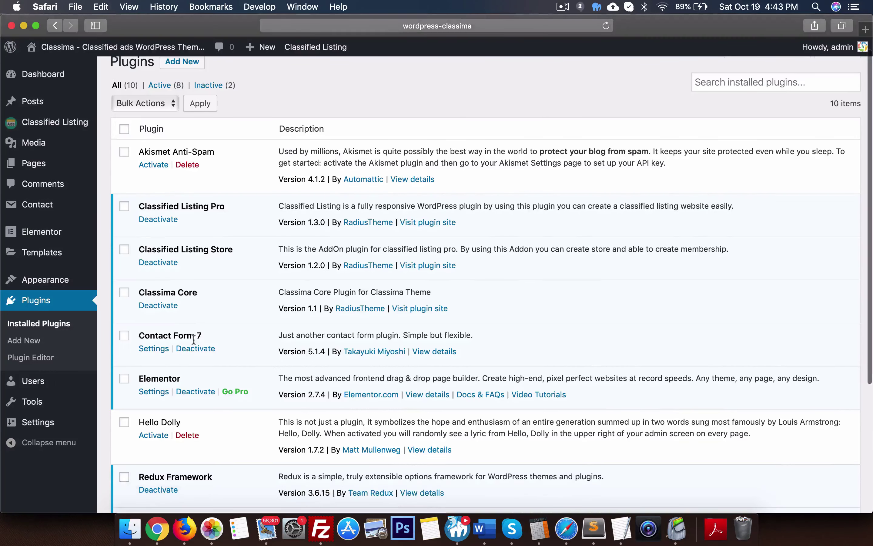
left_click_drag(226, 210, 139, 206)
left_click_drag(233, 249, 140, 246)
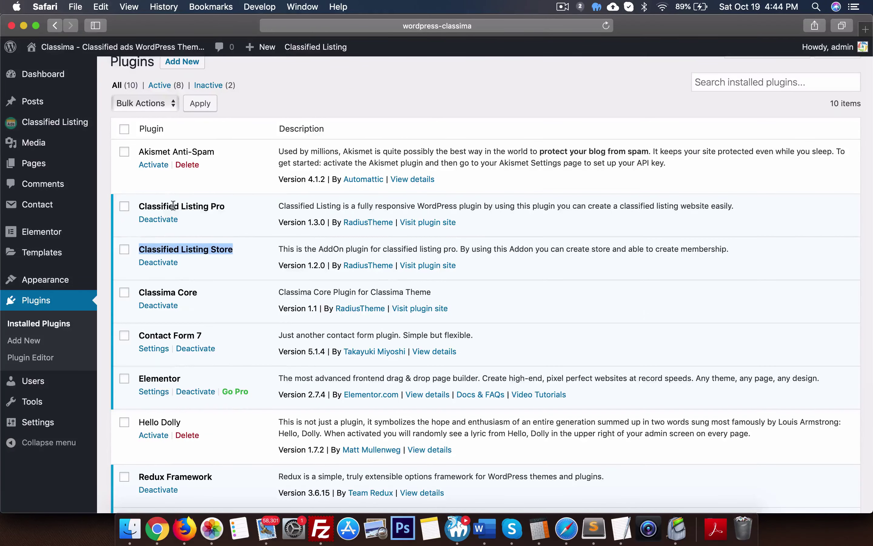
- Open the RT Demo Importer's demo content page and review its data-loss warning and the available home page layouts
scroll(173, 205, "down", 5)
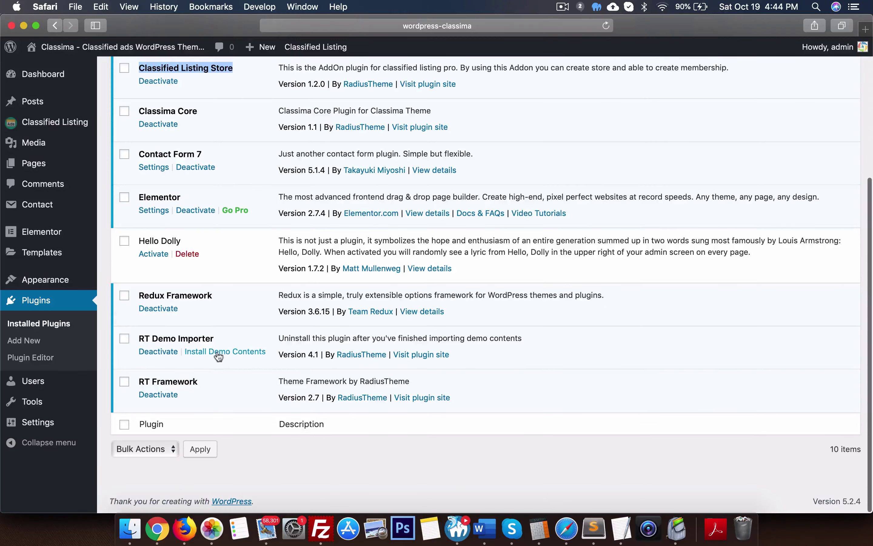
left_click(220, 351)
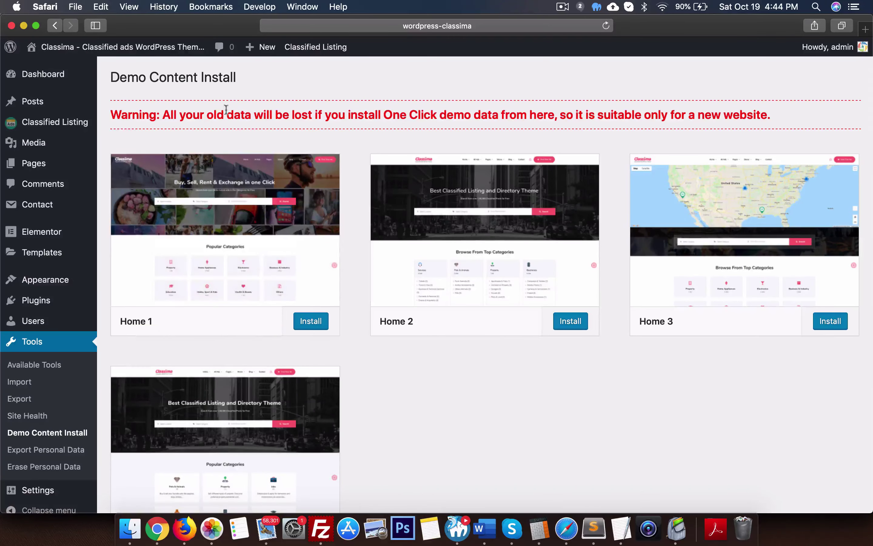
left_click_drag(164, 117, 721, 112)
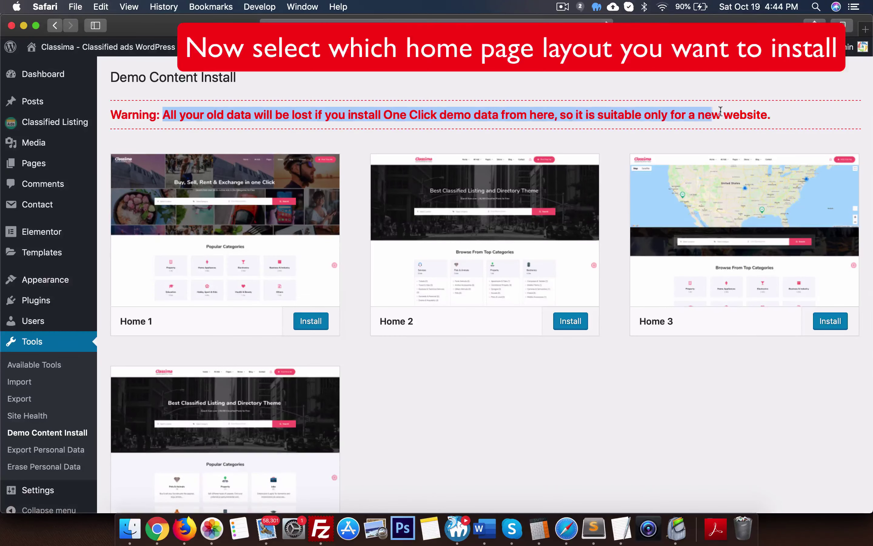
scroll(253, 416, "down", 2)
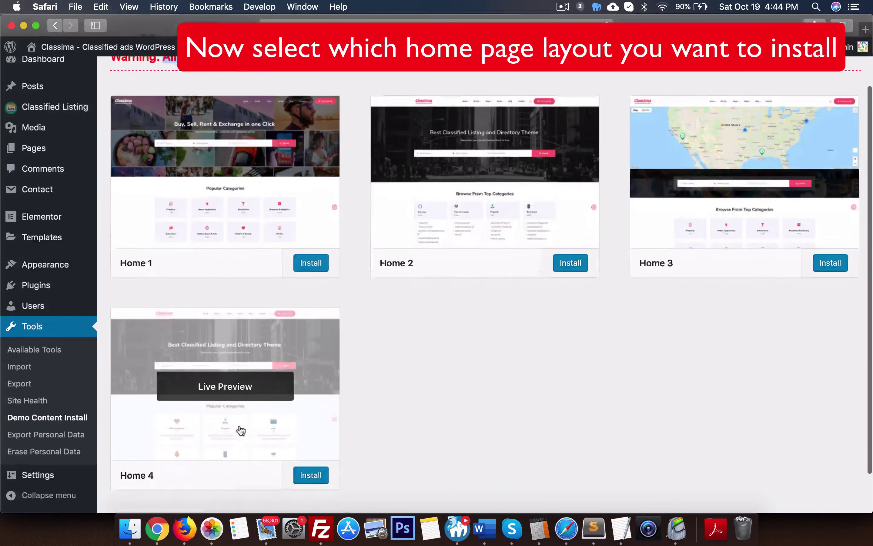
scroll(240, 431, "up", 2)
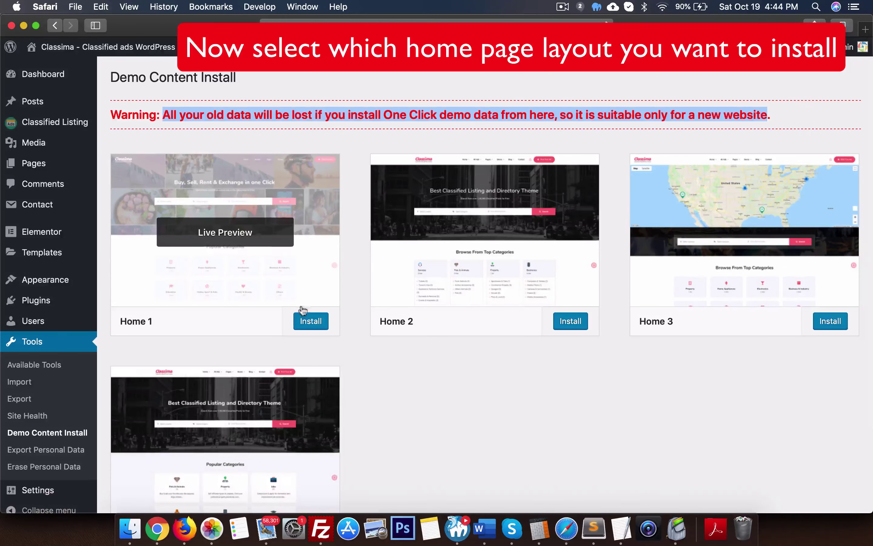
- Install the Home 1 demo content, accepting the deletion of the website's existing data
left_click(308, 321)
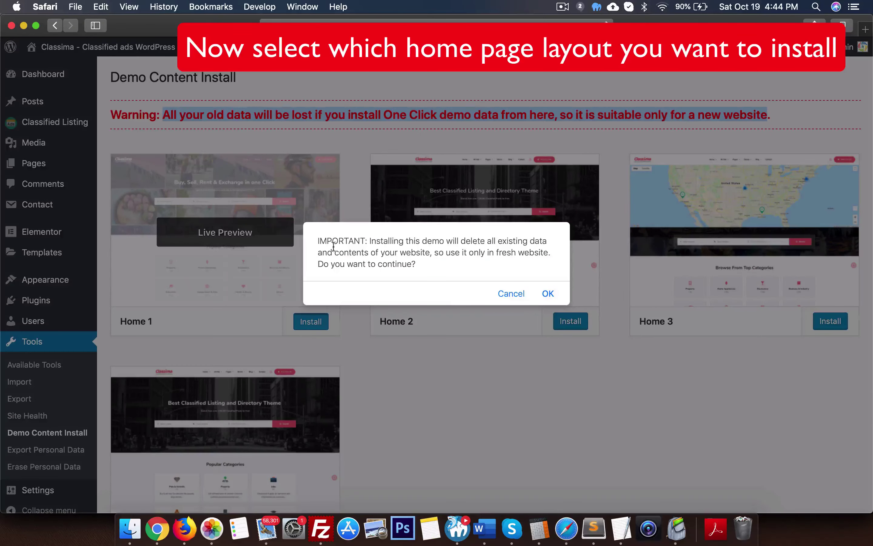
left_click_drag(370, 240, 422, 265)
left_click(548, 293)
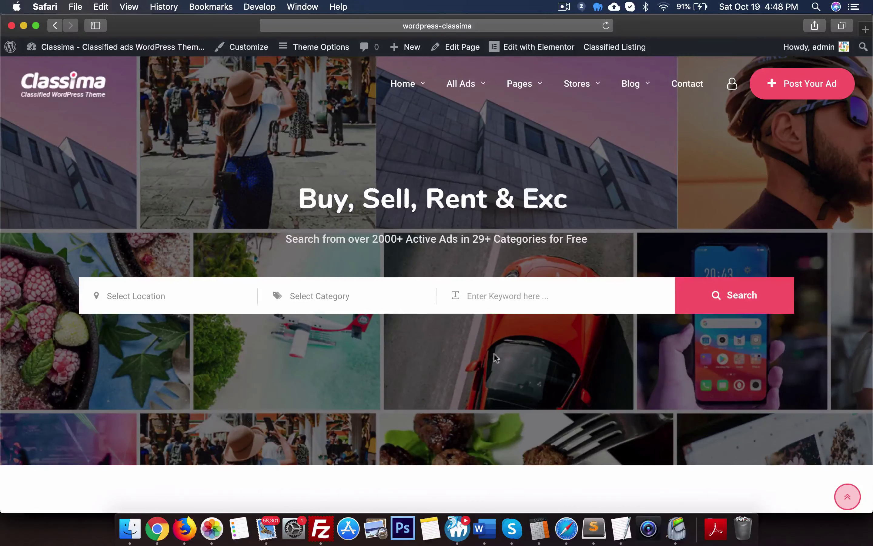
- Open the site's admin dashboard in a new tab and look through the front page's Home, All Ads, Pages, Stores and Blog submenus
right_click(63, 69)
left_click(94, 69)
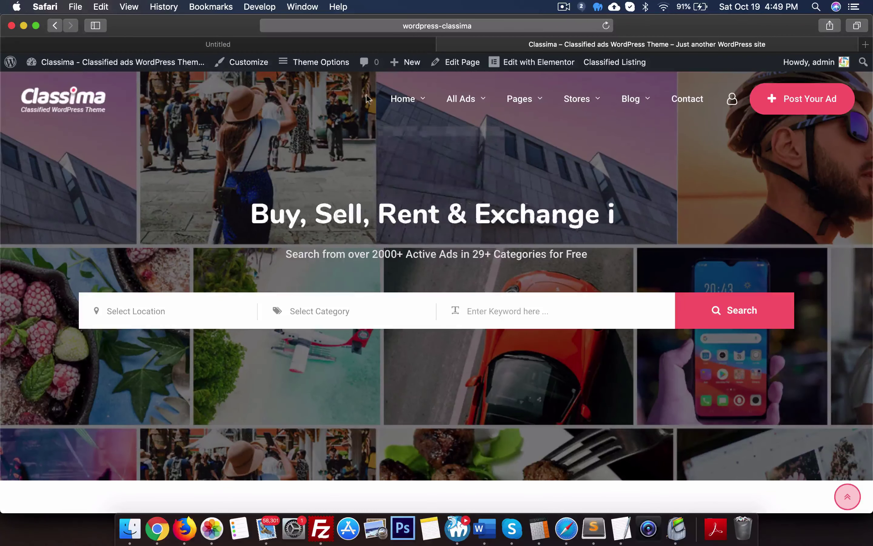
mouse_move(406, 99)
mouse_move(461, 99)
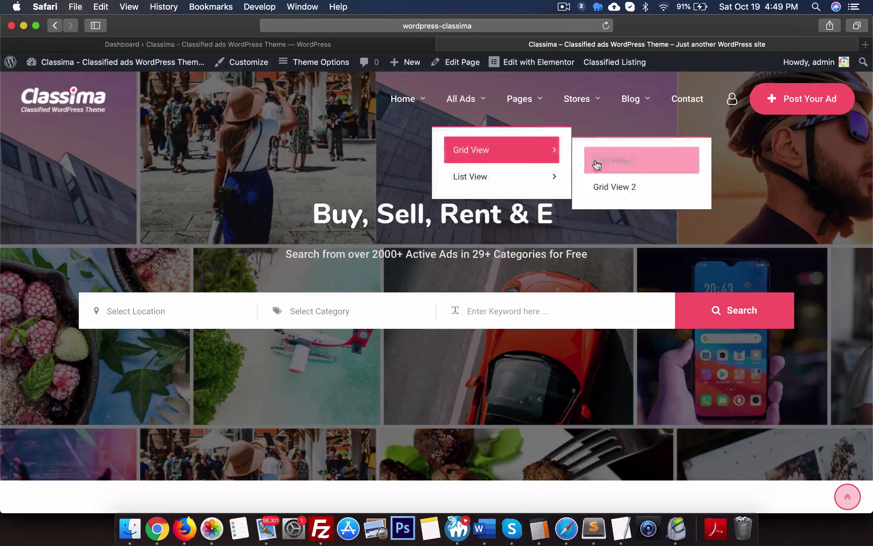
mouse_move(528, 180)
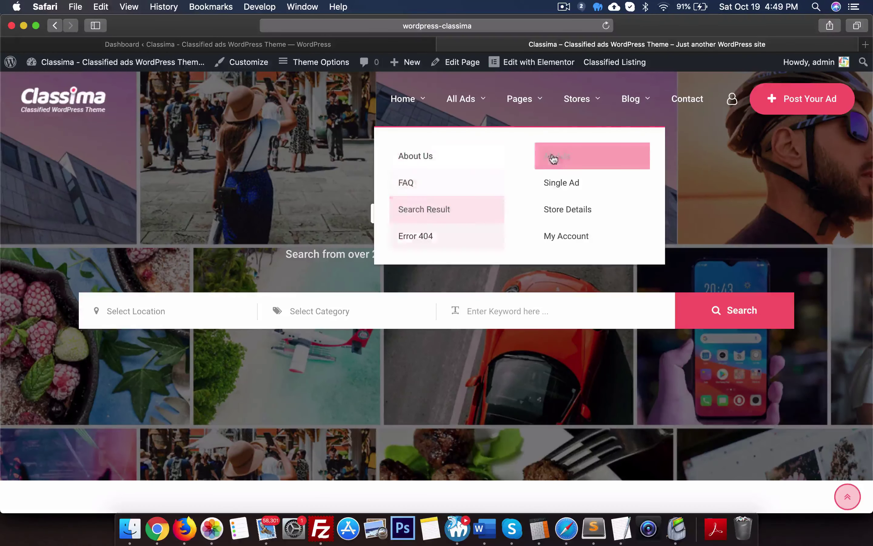
mouse_move(587, 120)
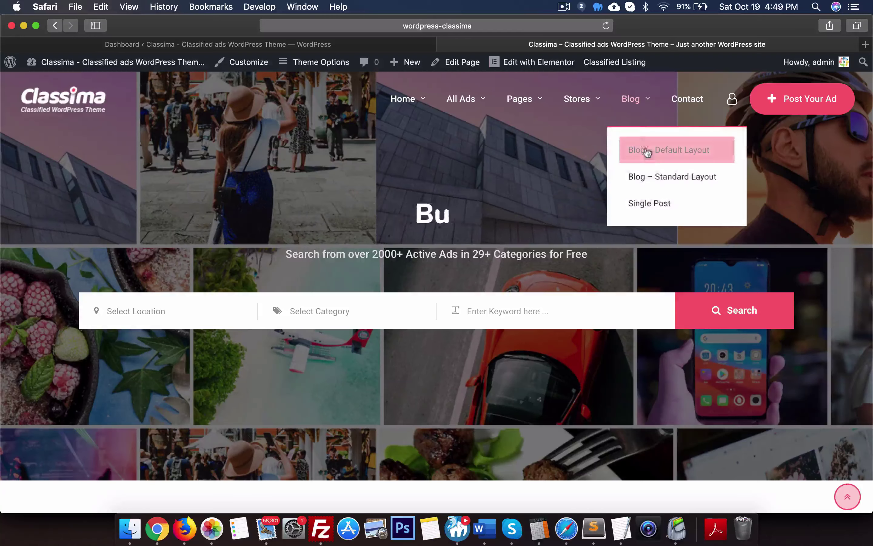
- Switch to the admin dashboard, open the theme options and review the General settings from the logos to the Back to Top Arrow
left_click(195, 44)
mouse_move(90, 343)
scroll(91, 342, "down", 3)
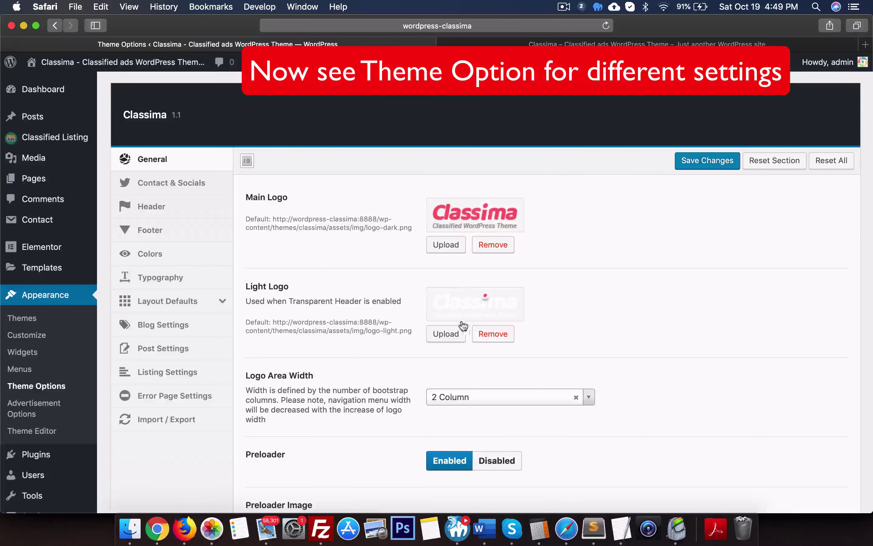
scroll(463, 326, "down", 5)
scroll(460, 278, "down", 1)
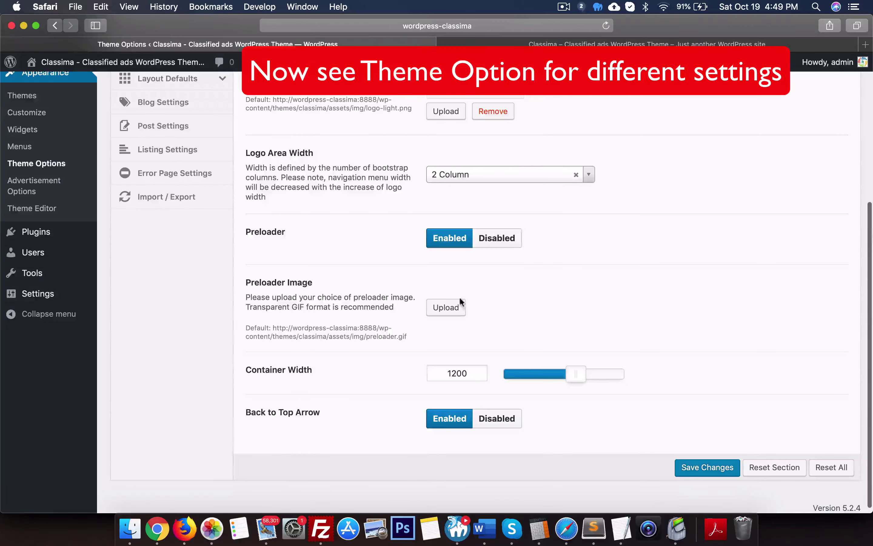
scroll(429, 335, "down", 1)
scroll(376, 413, "up", 6)
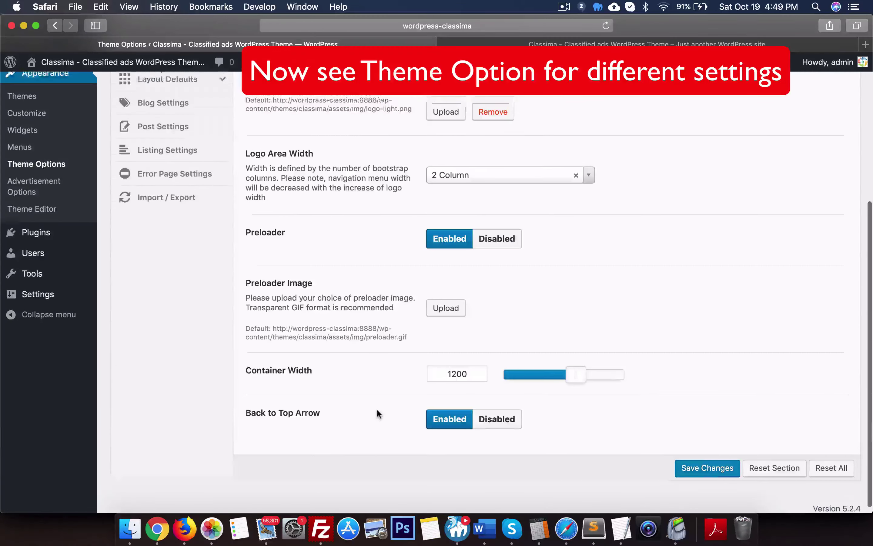
- Review the Contact & Socials settings, including the social network link fields
left_click(143, 184)
scroll(423, 267, "down", 6)
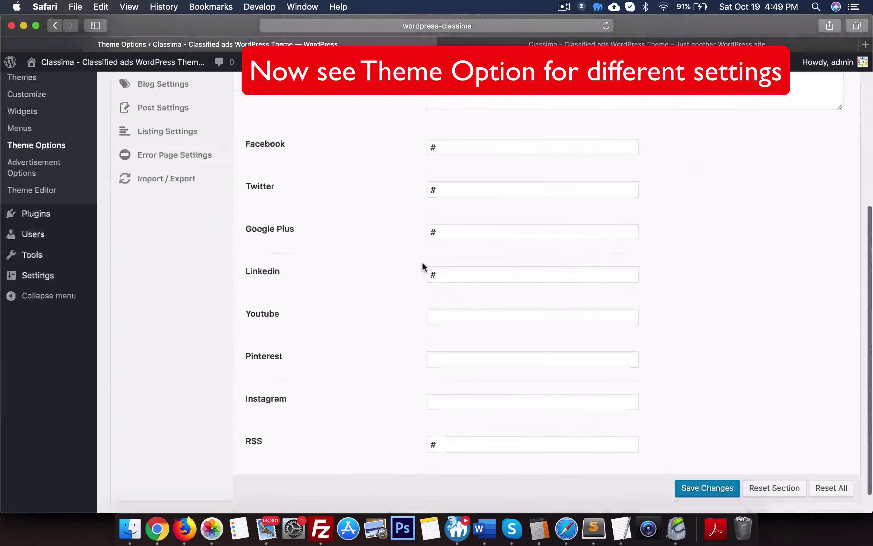
scroll(409, 271, "up", 6)
- Review the Header settings, including layouts and banner options, and the Footer's copyright and payment icon settings
left_click(189, 211)
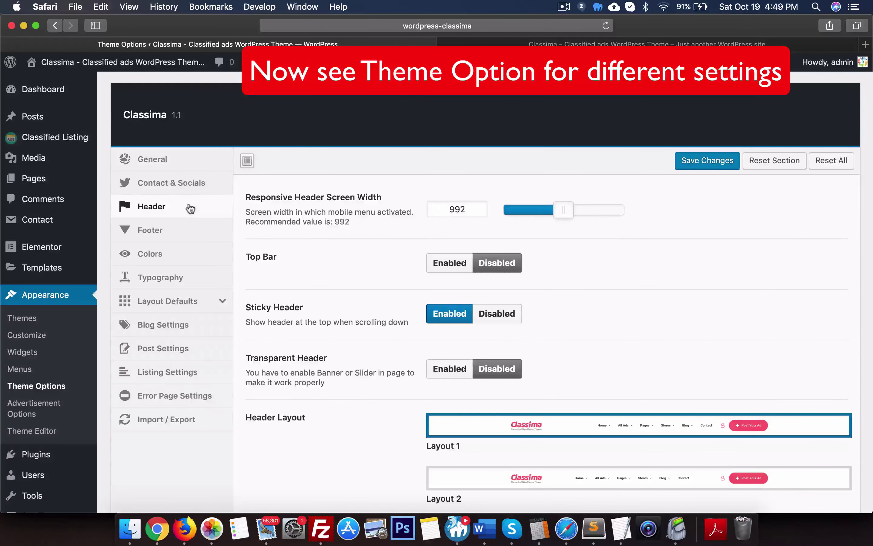
scroll(418, 314, "down", 10)
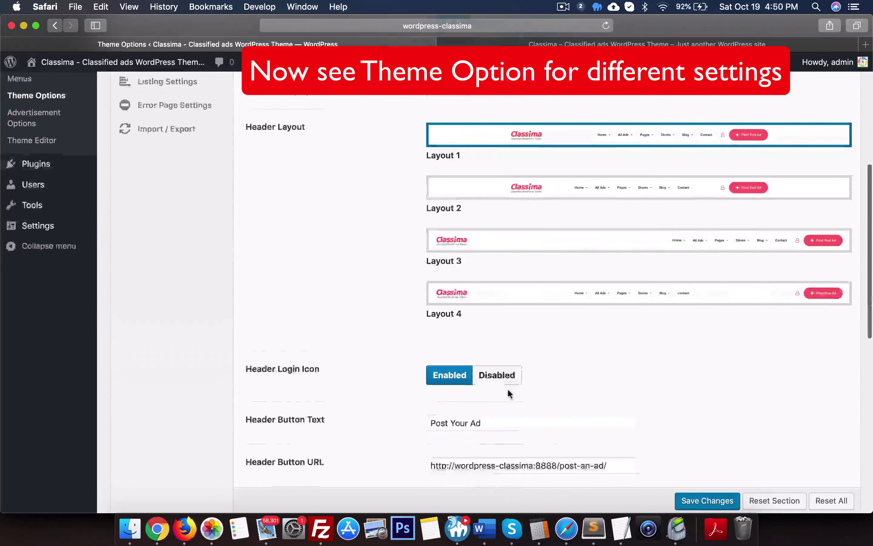
scroll(508, 390, "down", 7)
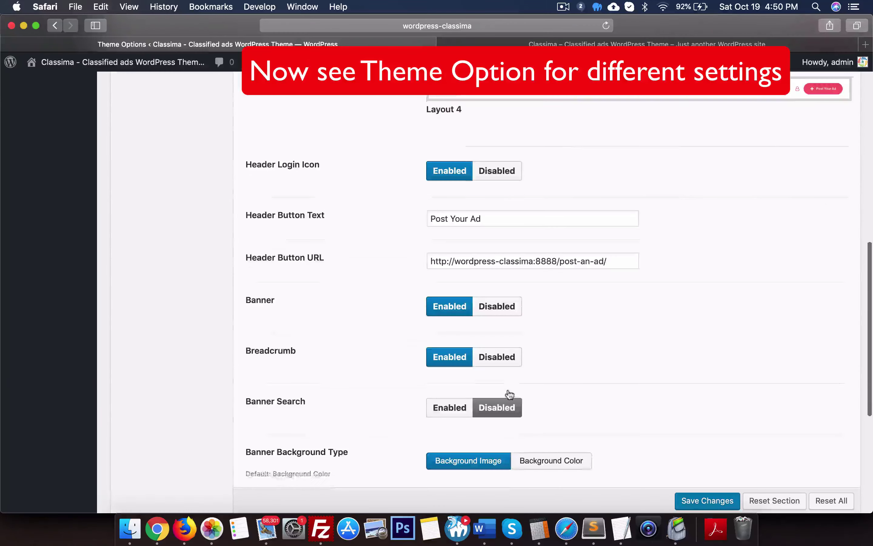
scroll(510, 394, "down", 4)
scroll(507, 398, "up", 20)
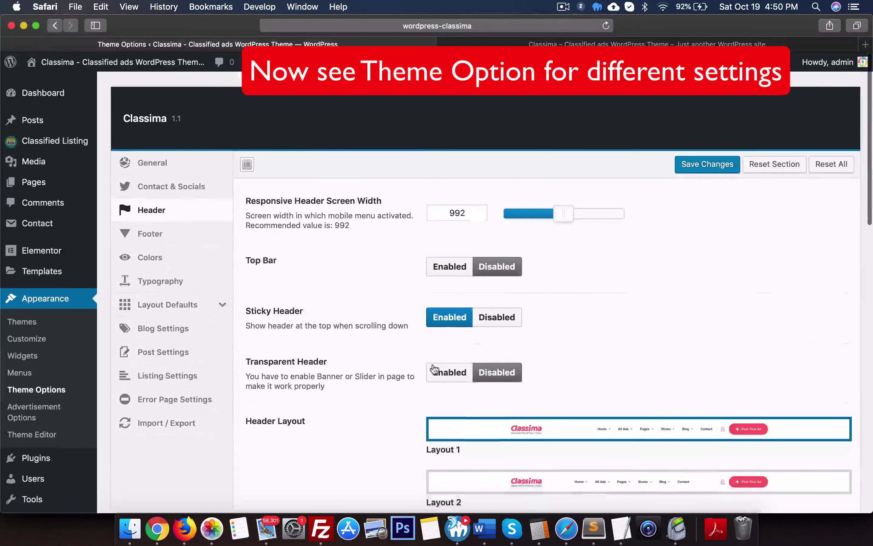
left_click(191, 237)
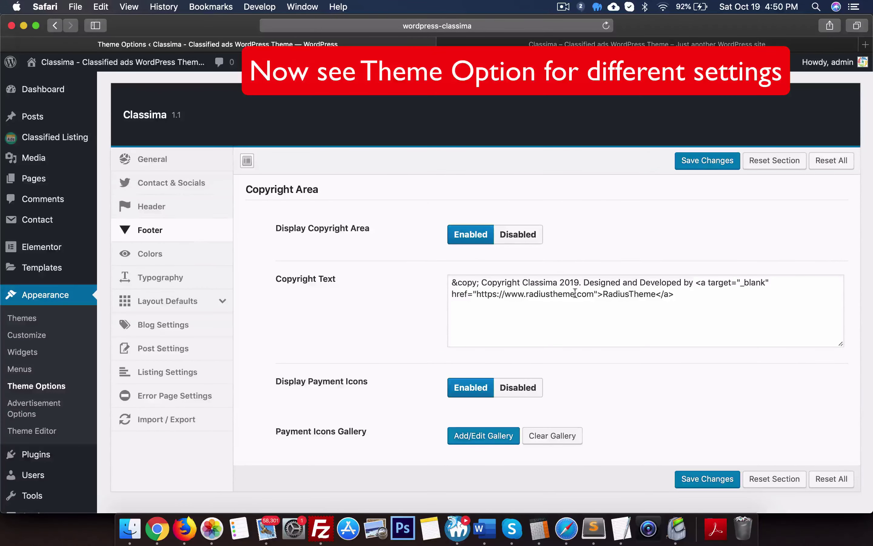
scroll(576, 293, "down", 2)
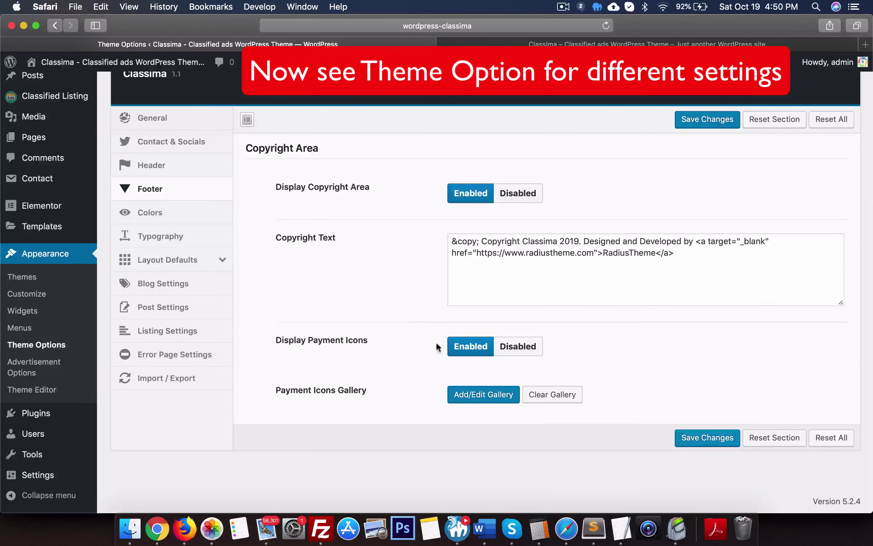
- Set the theme's sitewide Primary Color to blue #1e73be in the Colors settings
left_click(187, 211)
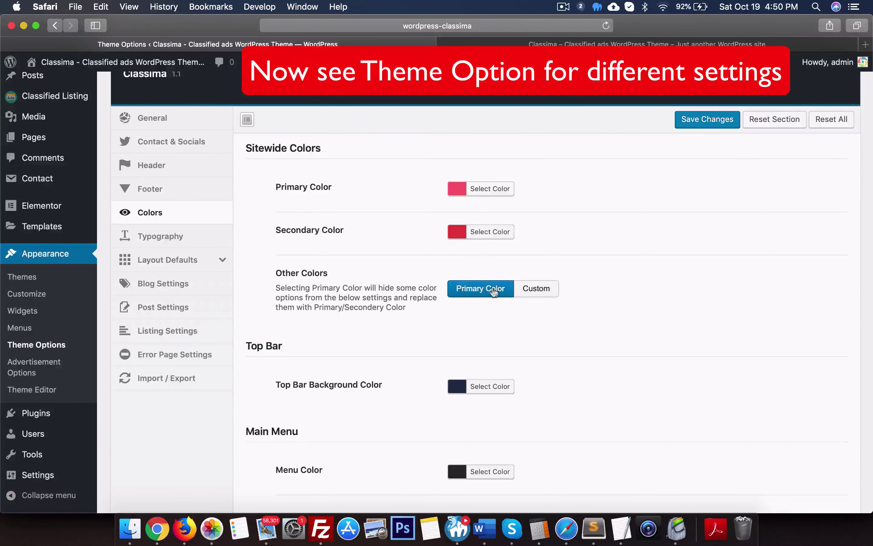
left_click(491, 187)
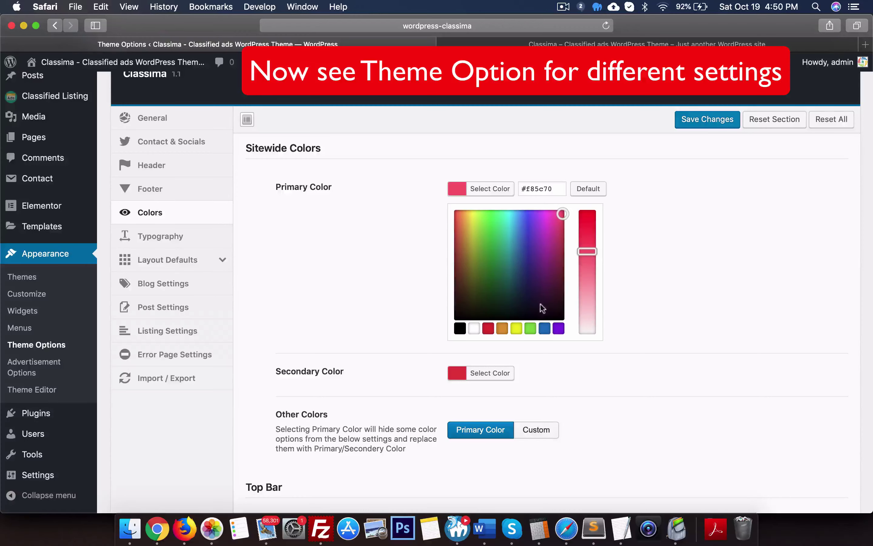
left_click(558, 328)
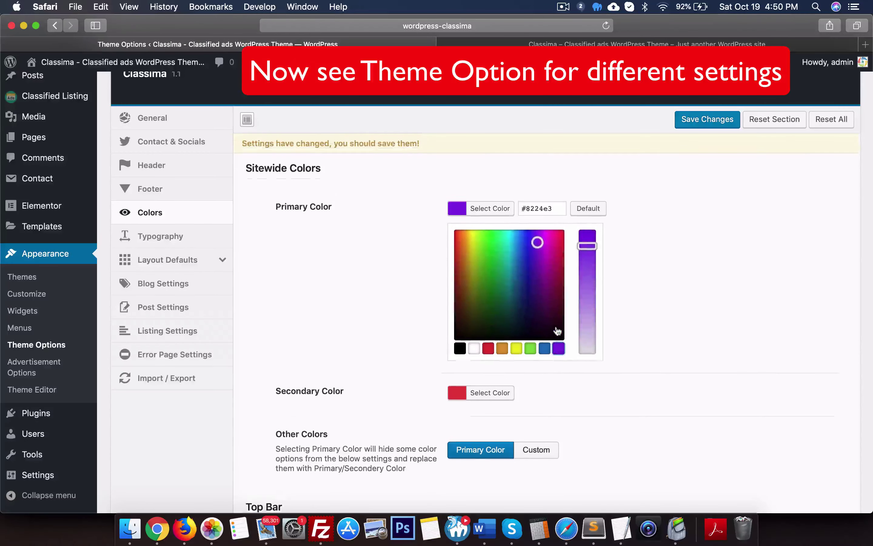
left_click(545, 349)
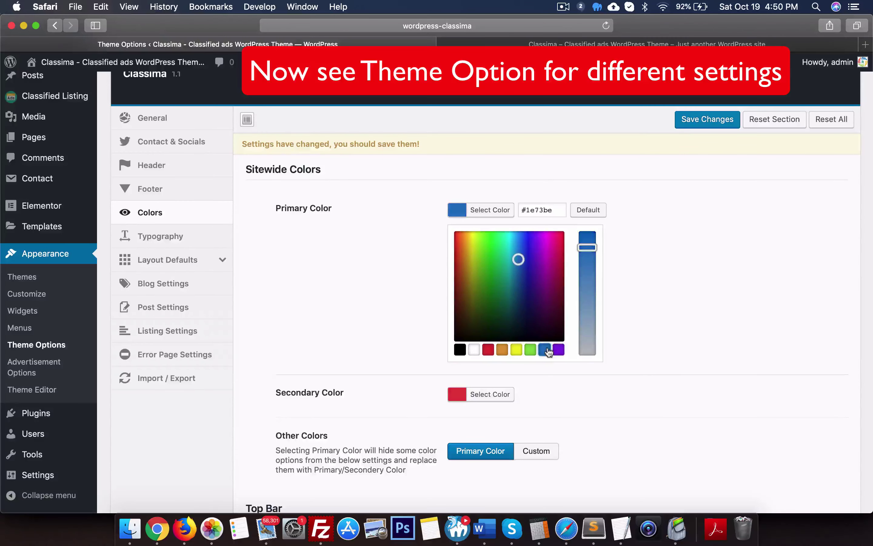
left_click(662, 252)
- Set the sitewide Secondary Color to a darker blue based on #1e73be and save the theme options
left_click(504, 253)
left_click(545, 393)
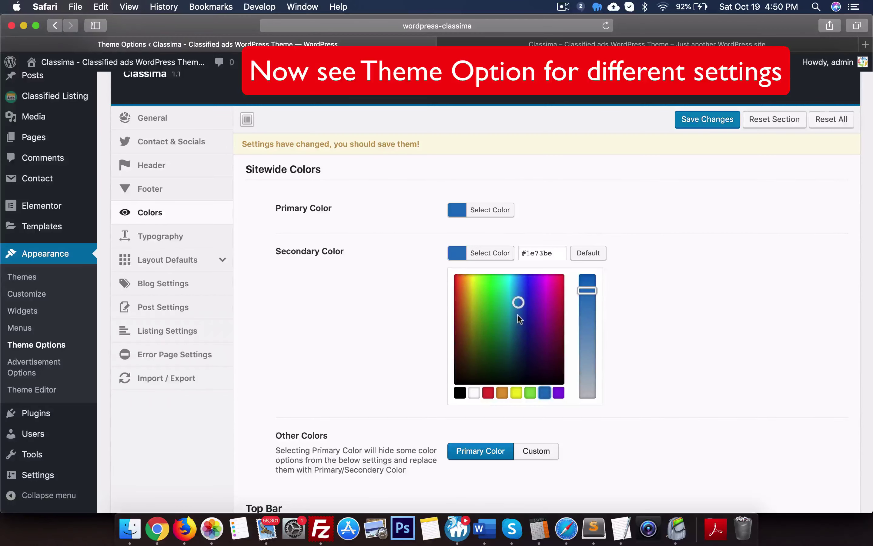
left_click(520, 319)
left_click(708, 120)
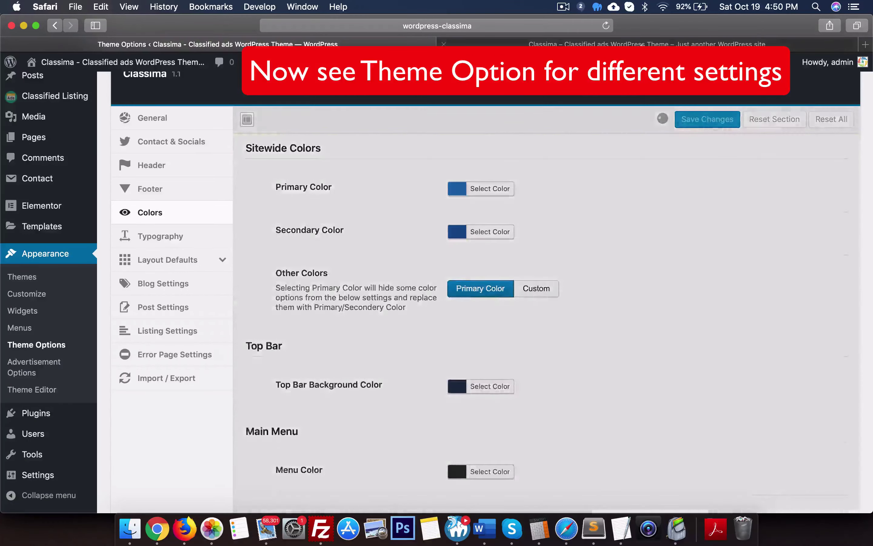
- Reload the site's homepage and check the new blue color scheme from the header to the footer
left_click(613, 44)
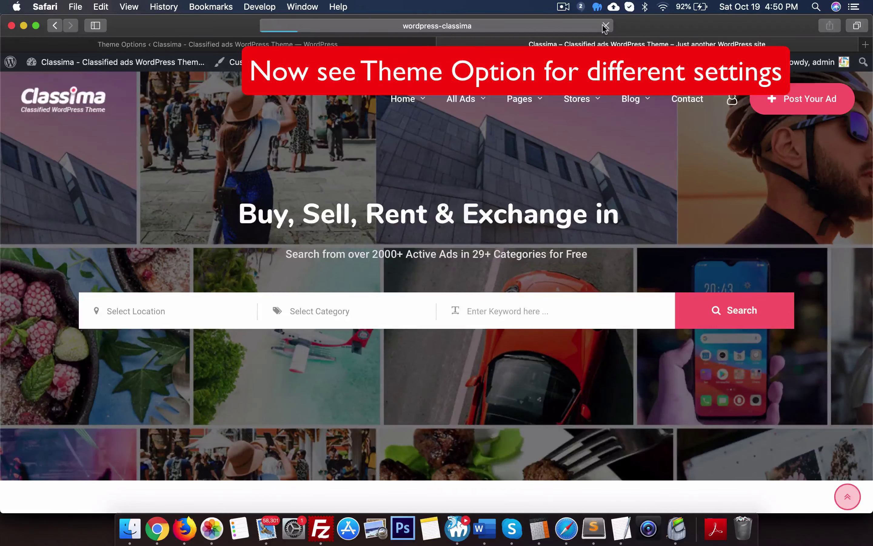
left_click(606, 25)
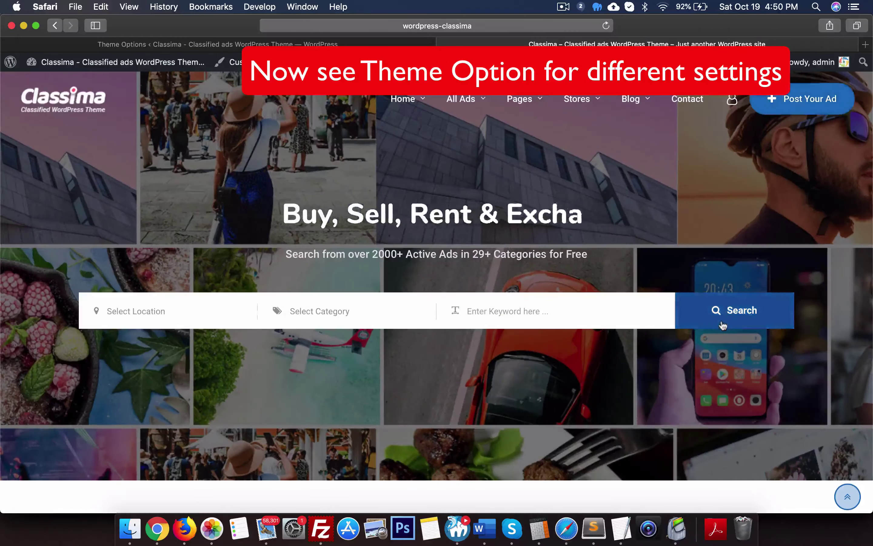
scroll(379, 307, "down", 20)
scroll(258, 291, "down", 20)
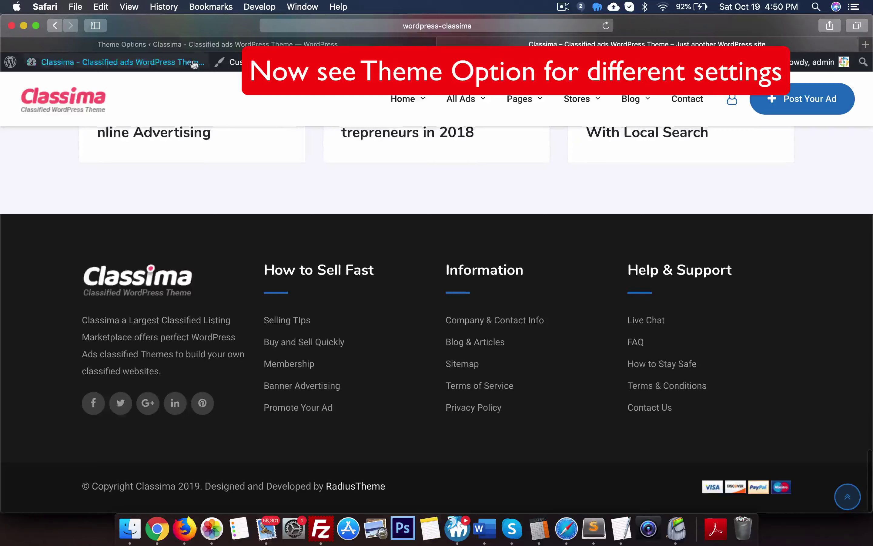
- Restore the sitewide Primary Color and Secondary Color to their defaults in the theme options and save the changes
left_click(188, 44)
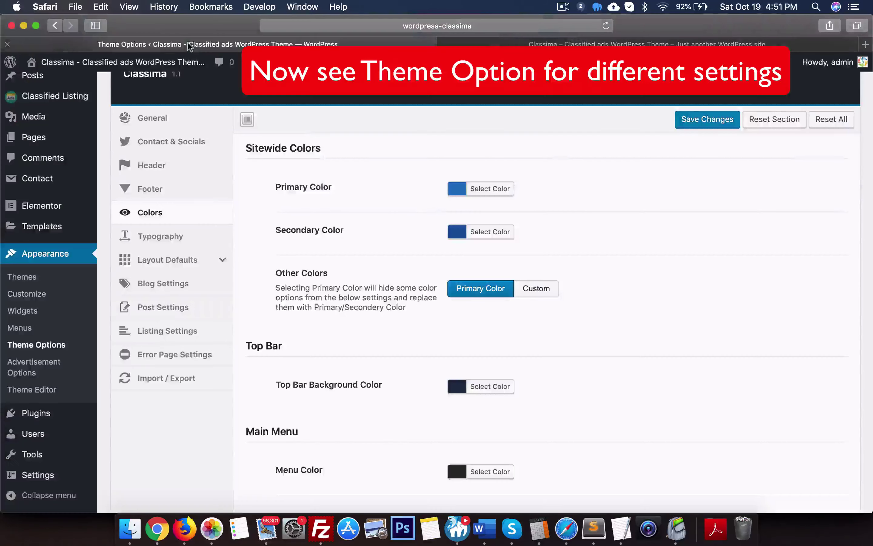
left_click(488, 189)
left_click(587, 189)
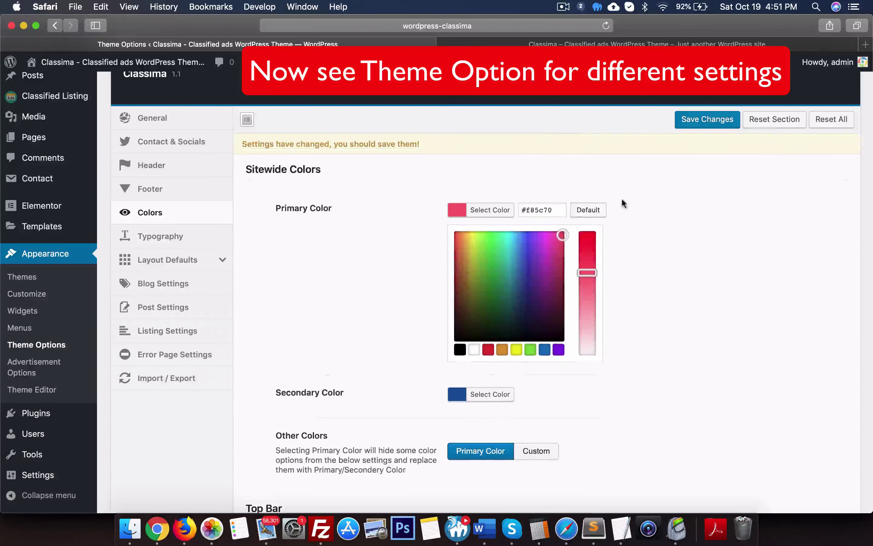
left_click(491, 254)
left_click(588, 253)
left_click(657, 204)
left_click(707, 121)
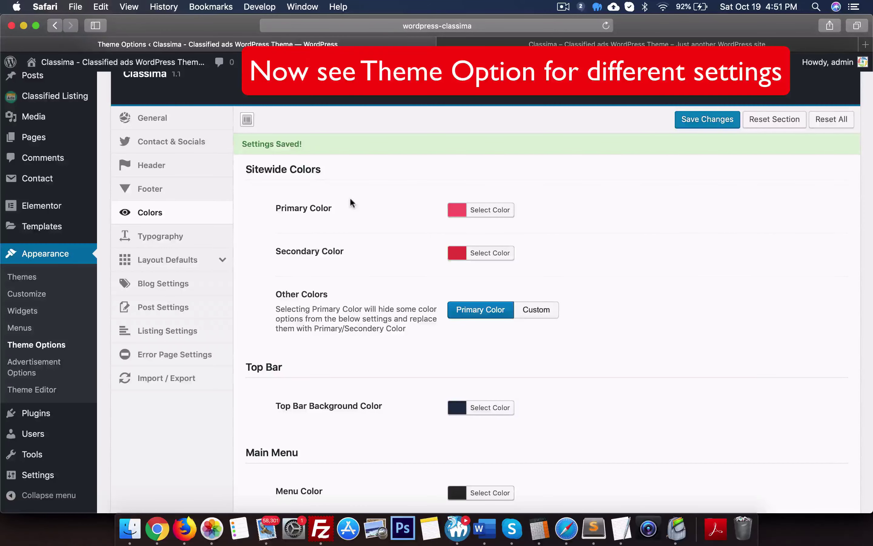
- Review the remaining Colors settings and the Typography settings for body text, headings and menu fonts
scroll(350, 197, "down", 20)
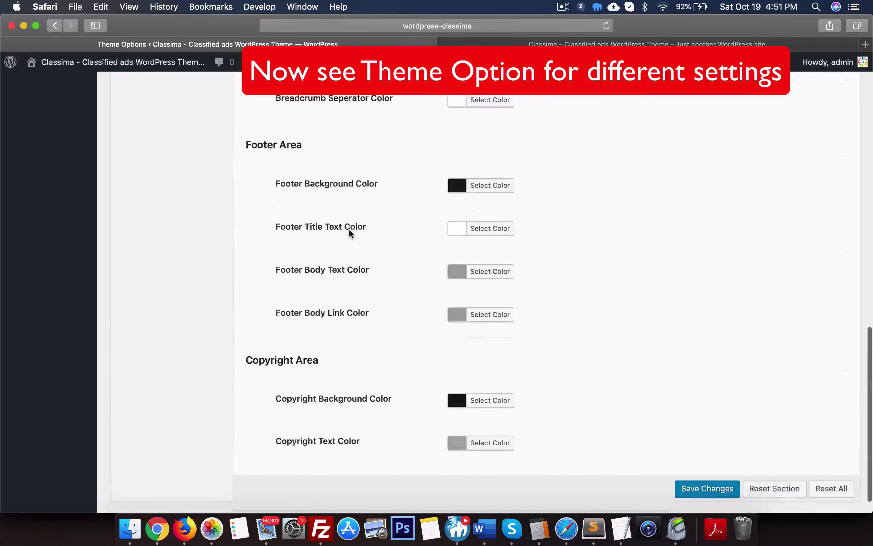
scroll(477, 398, "up", 20)
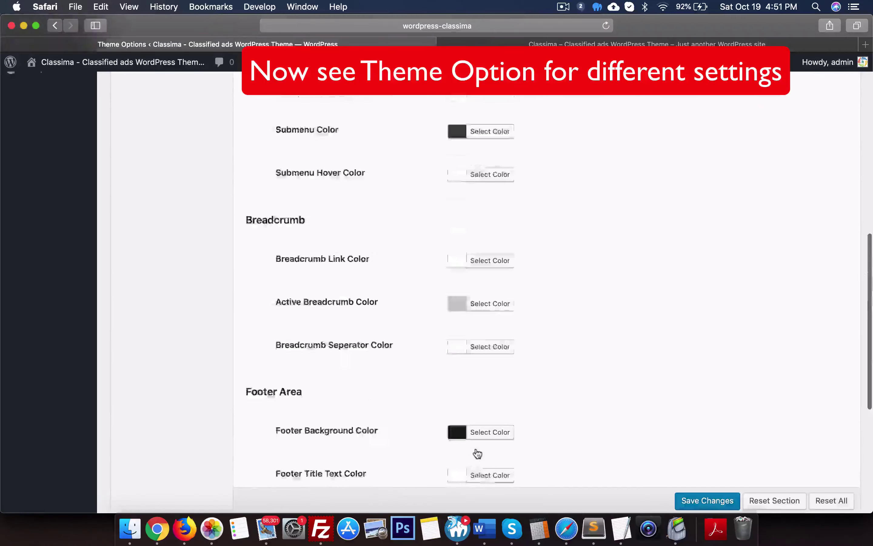
left_click(182, 209)
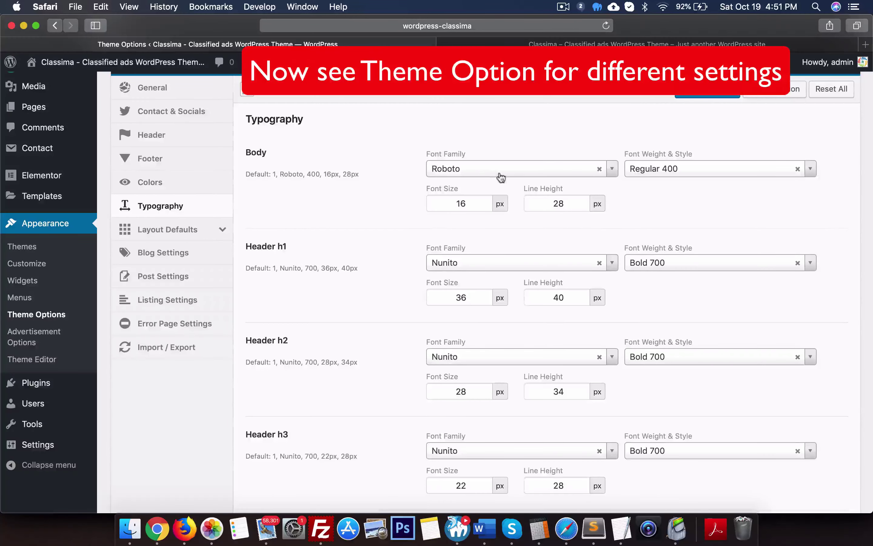
left_click(501, 172)
scroll(524, 124, "down", 4)
left_click(514, 197)
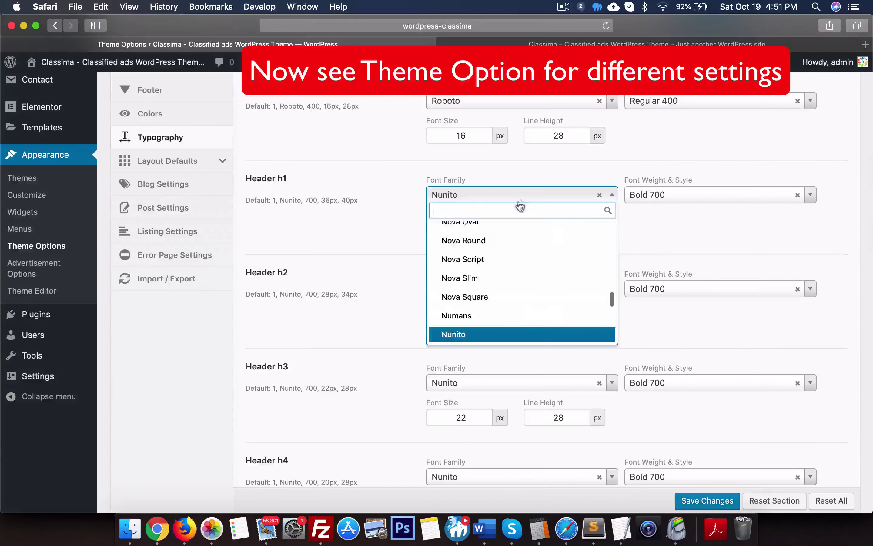
left_click(368, 260)
scroll(369, 261, "down", 20)
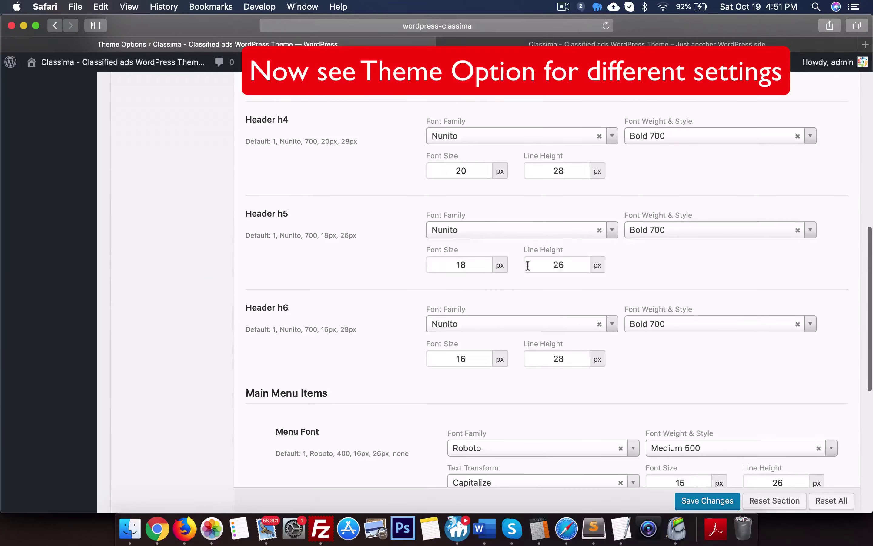
scroll(571, 319, "down", 2)
scroll(685, 374, "down", 8)
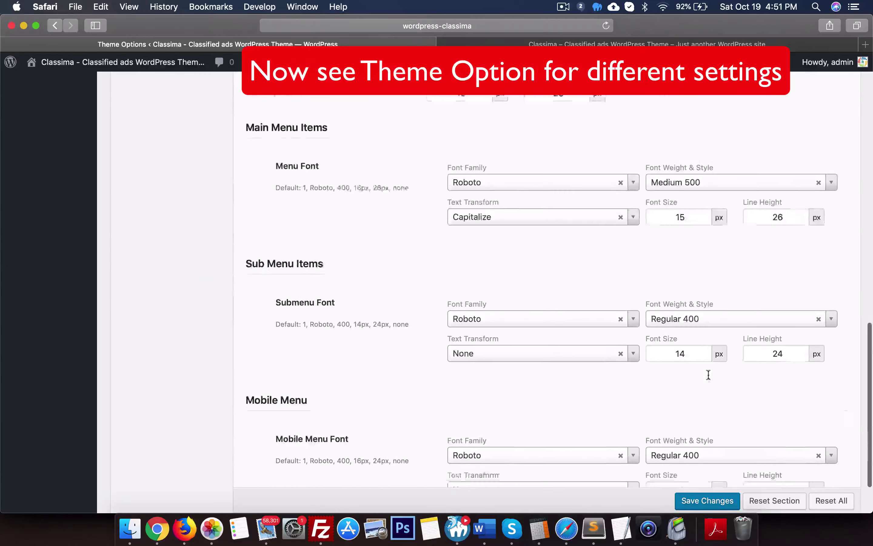
scroll(539, 411, "up", 20)
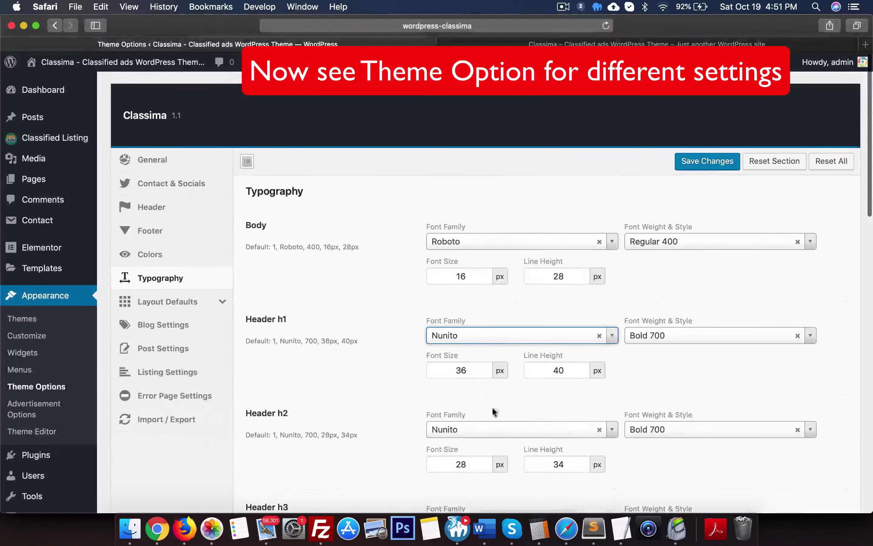
- Review the Layout Defaults for Page, Blog / Archive and Post Single
left_click(189, 305)
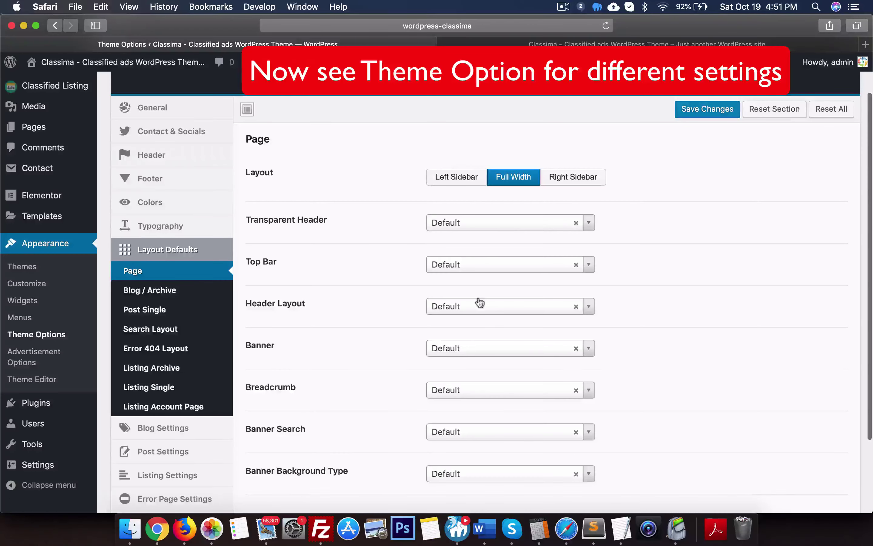
scroll(480, 303, "down", 1)
left_click(162, 266)
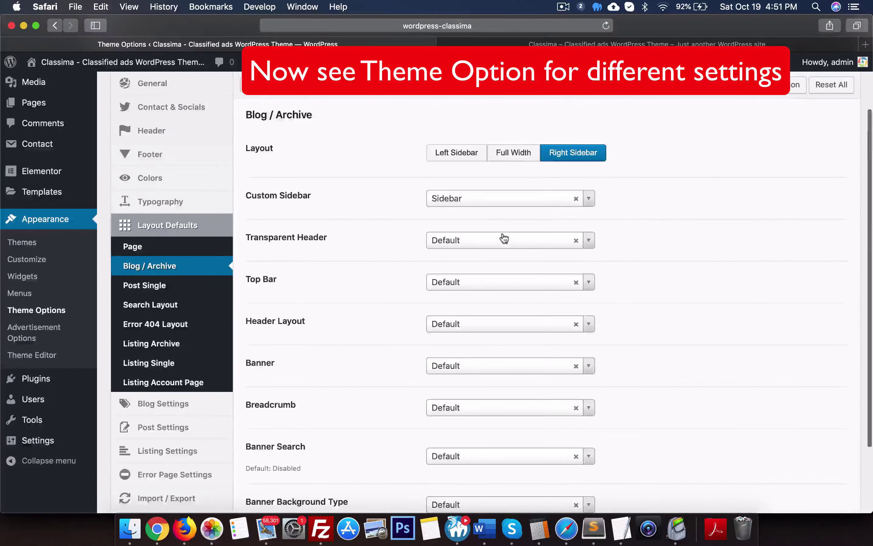
scroll(504, 238, "down", 1)
scroll(503, 238, "up", 3)
left_click(146, 314)
scroll(470, 184, "down", 1)
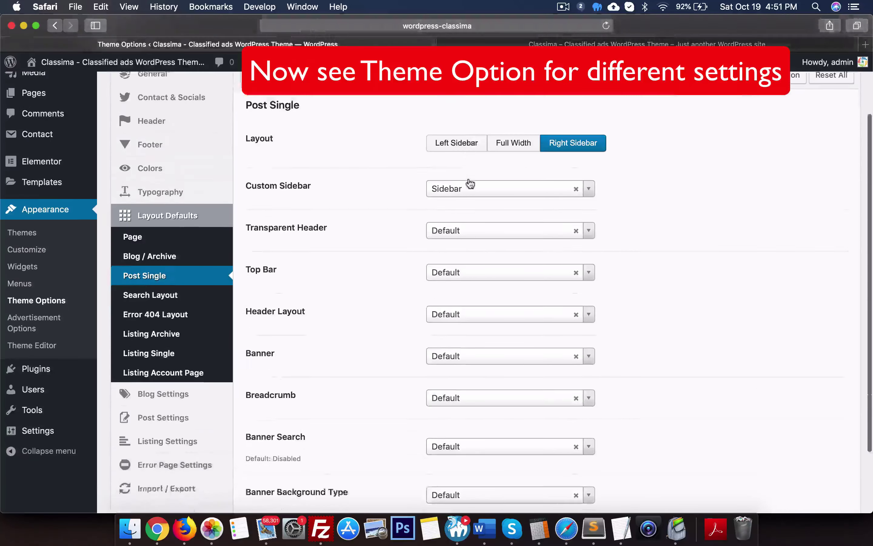
scroll(470, 184, "down", 2)
- Review the Layout Defaults for Search Layout, Listing Archive, Listing Single and Listing Account Page
left_click(161, 216)
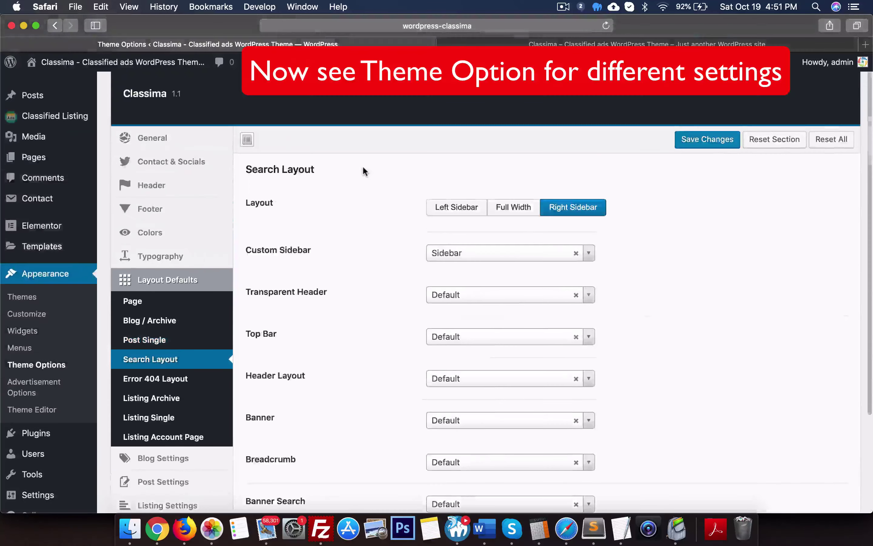
scroll(362, 165, "down", 3)
left_click(170, 269)
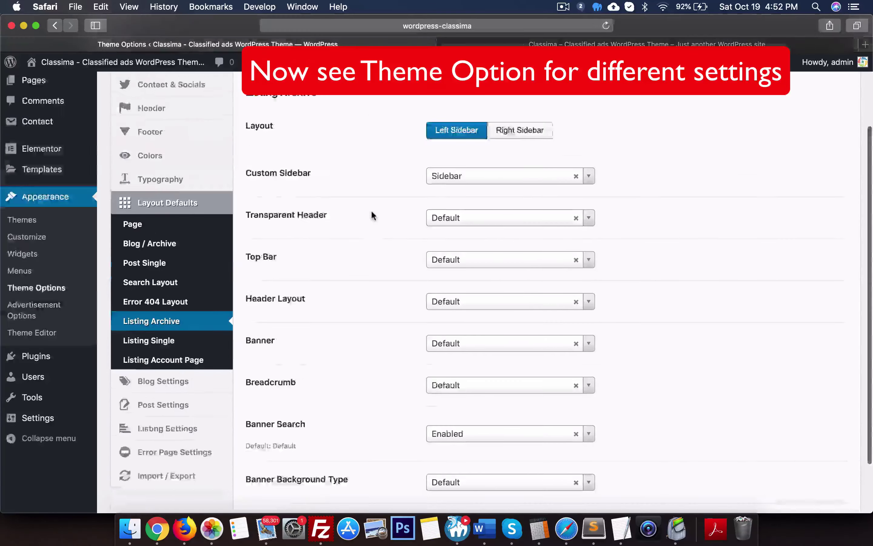
scroll(372, 217, "down", 2)
left_click(149, 314)
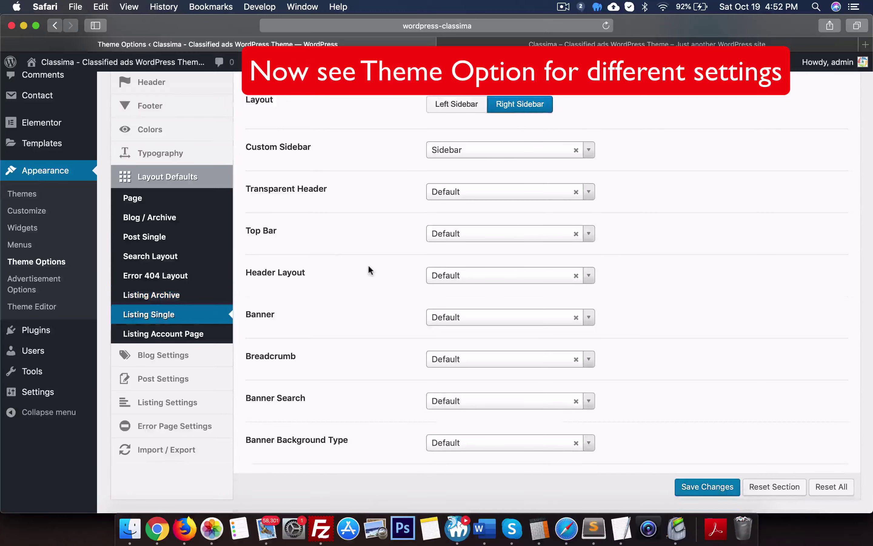
scroll(422, 316, "down", 3)
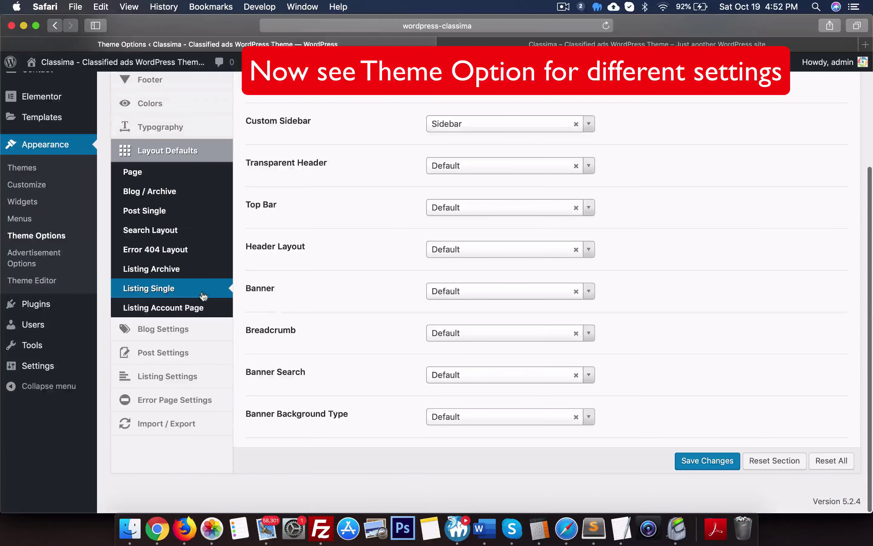
left_click(181, 311)
scroll(438, 321, "down", 3)
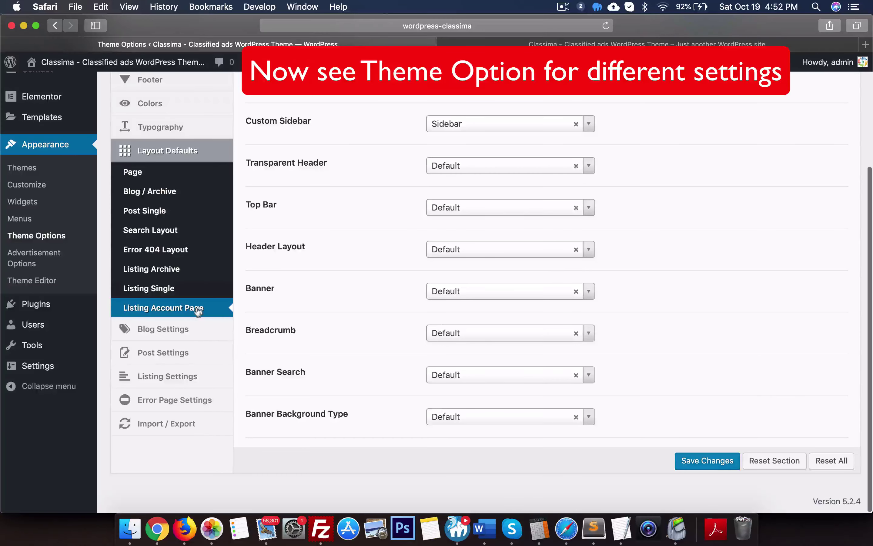
- Review the Blog Settings, Post Settings with social sharing icons, and Listing Settings with list and grid view styles
left_click(185, 330)
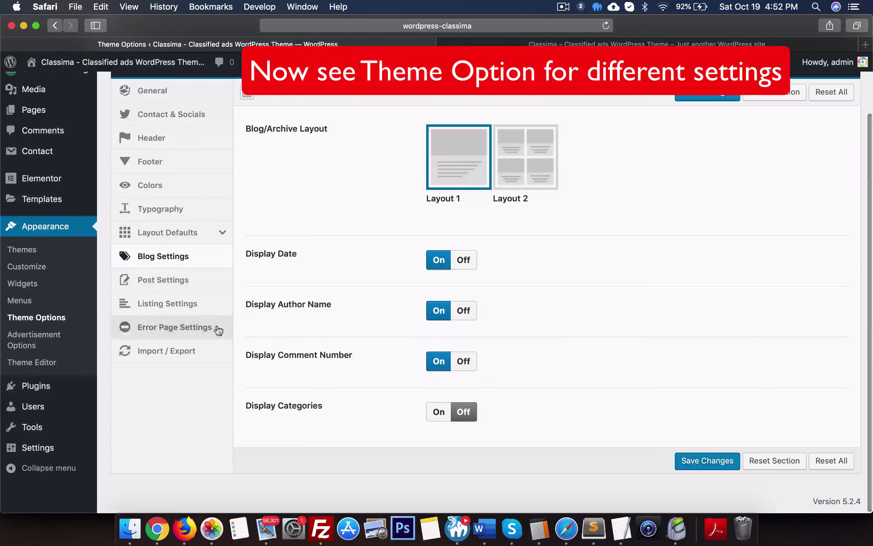
left_click(155, 281)
scroll(445, 265, "down", 5)
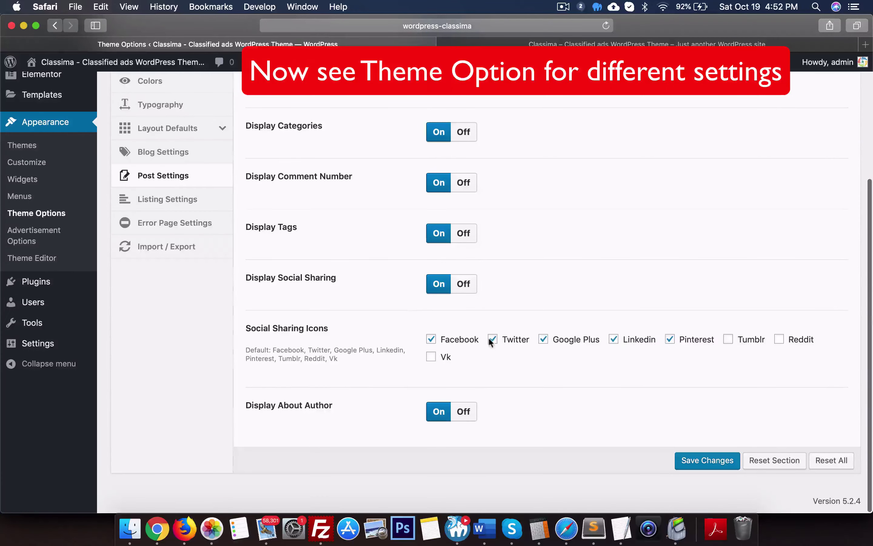
scroll(456, 421, "up", 2)
left_click(189, 247)
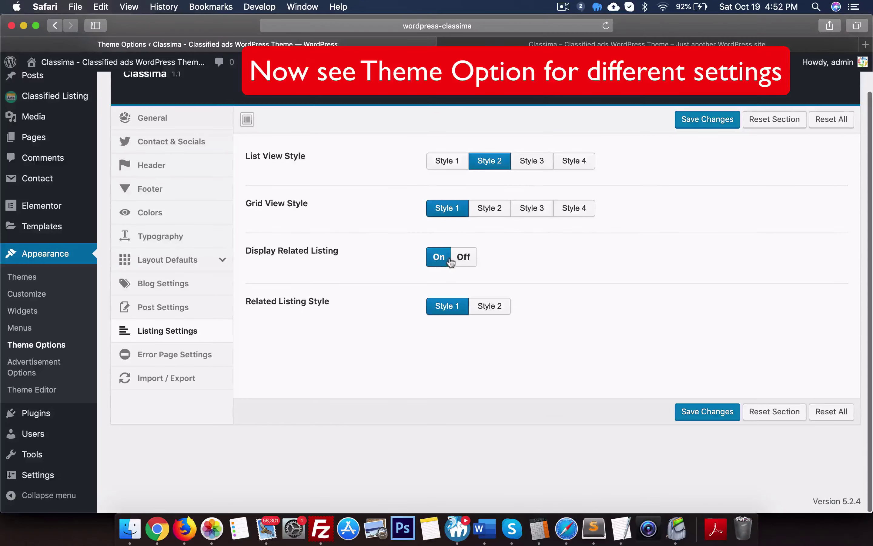
scroll(43, 343, "up", 2)
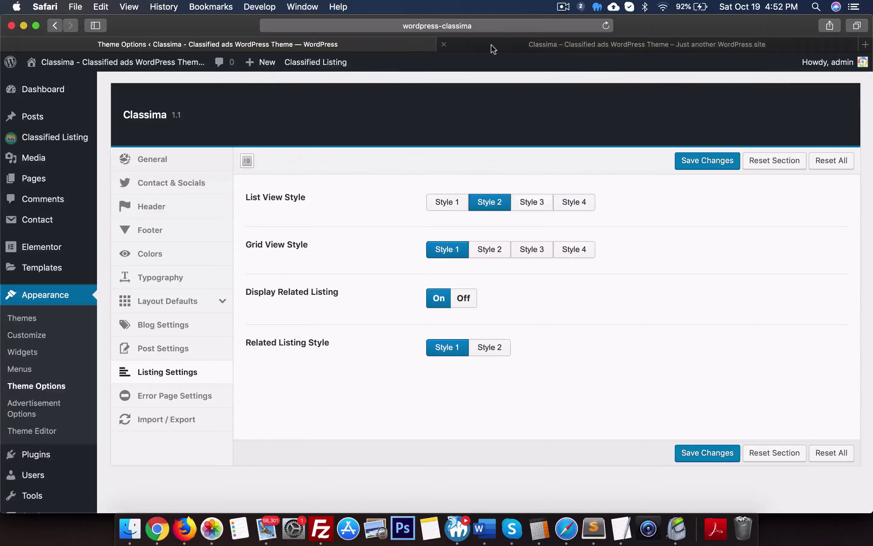
- Reload the site's homepage and examine it down to the footer with the default colors restored
left_click(491, 44)
scroll(381, 180, "up", 10)
mouse_move(417, 102)
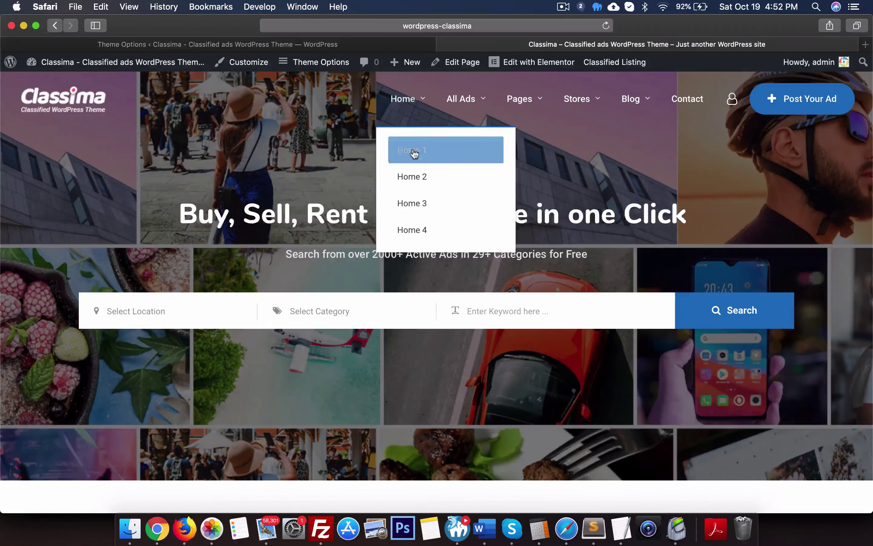
left_click(606, 26)
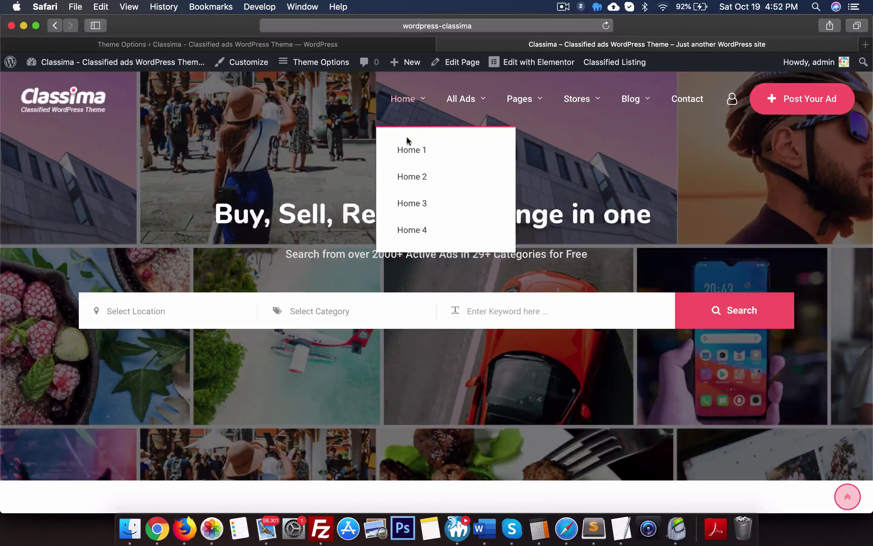
scroll(419, 327, "down", 10)
scroll(419, 328, "down", 20)
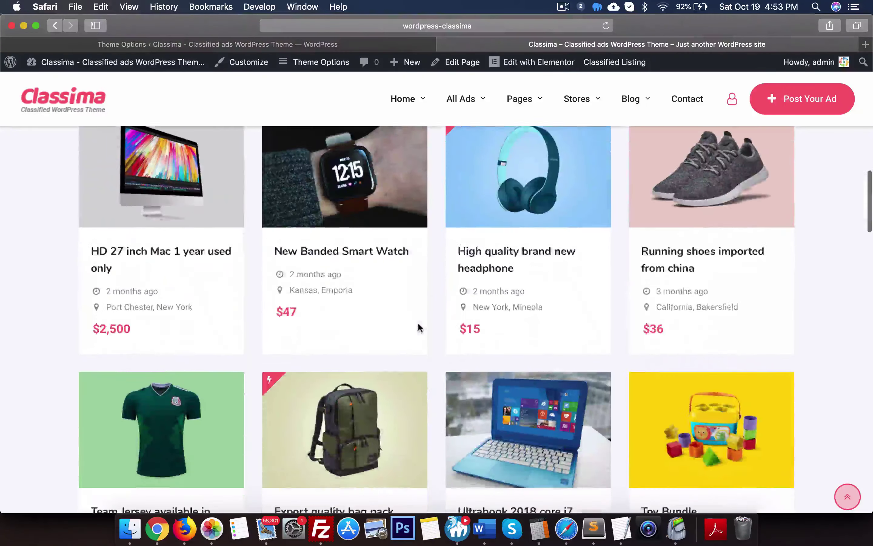
scroll(419, 326, "down", 20)
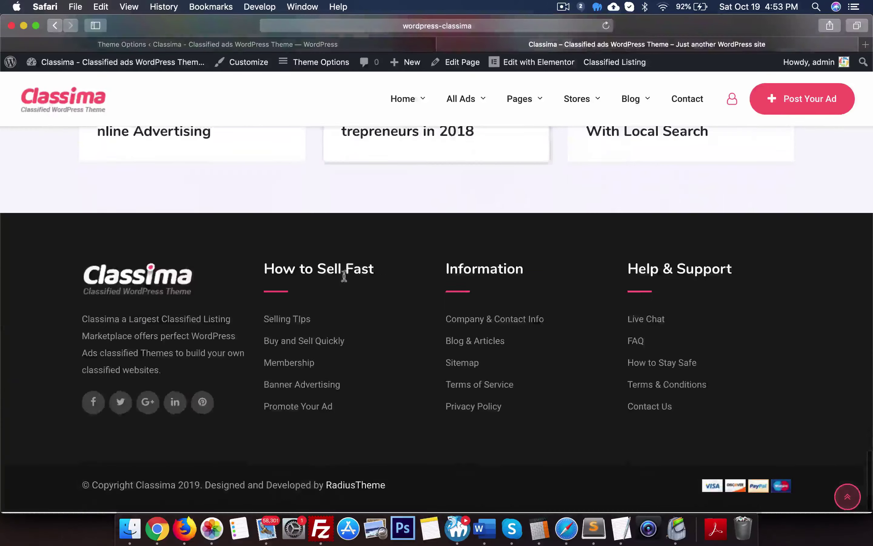
- Open the Home 2 demo page and examine its categories, featured ads and blog sections
mouse_move(406, 93)
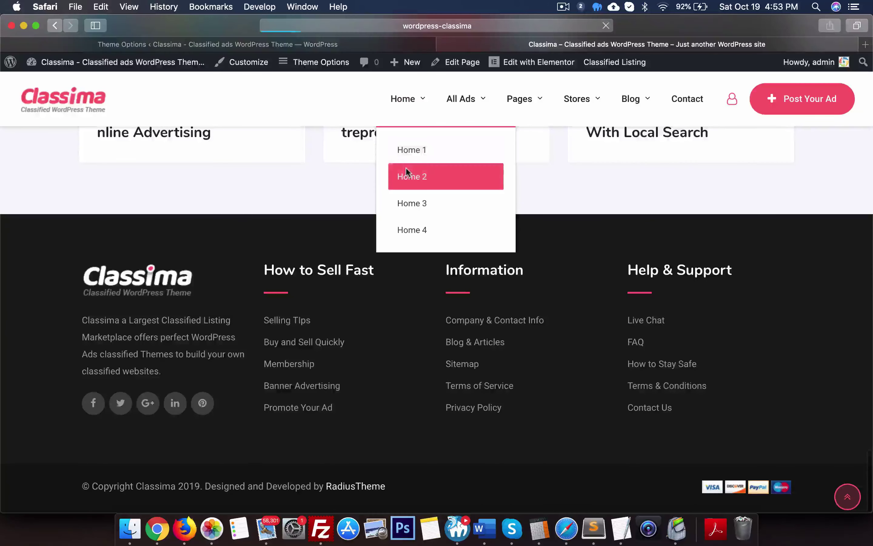
left_click(406, 167)
scroll(439, 256, "down", 10)
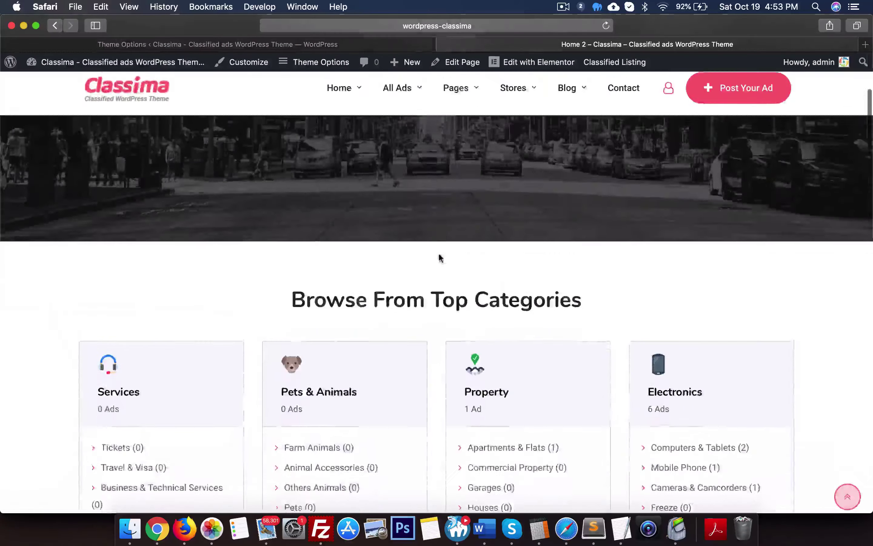
scroll(509, 283, "down", 15)
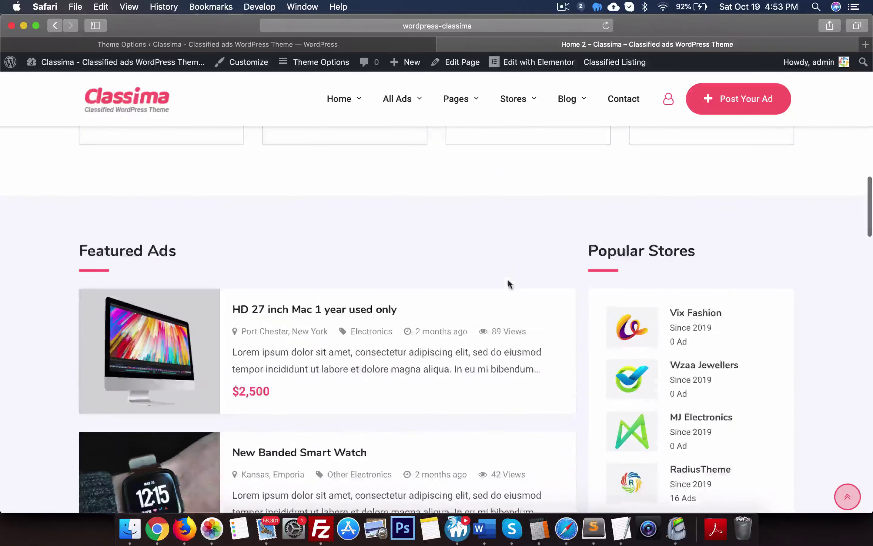
scroll(345, 349, "down", 15)
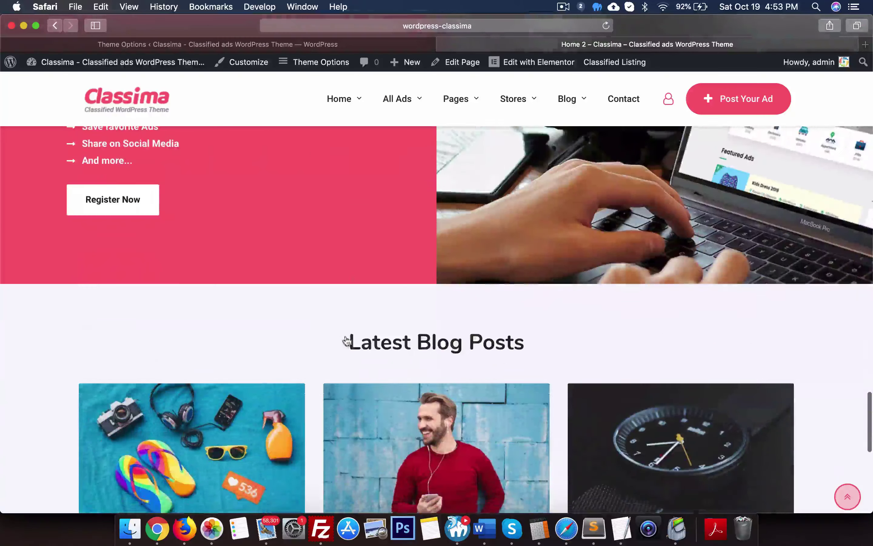
- Open the Home 3 demo page and examine its search banner, categories, ads, top locations and pricing packages
mouse_move(341, 99)
left_click(359, 203)
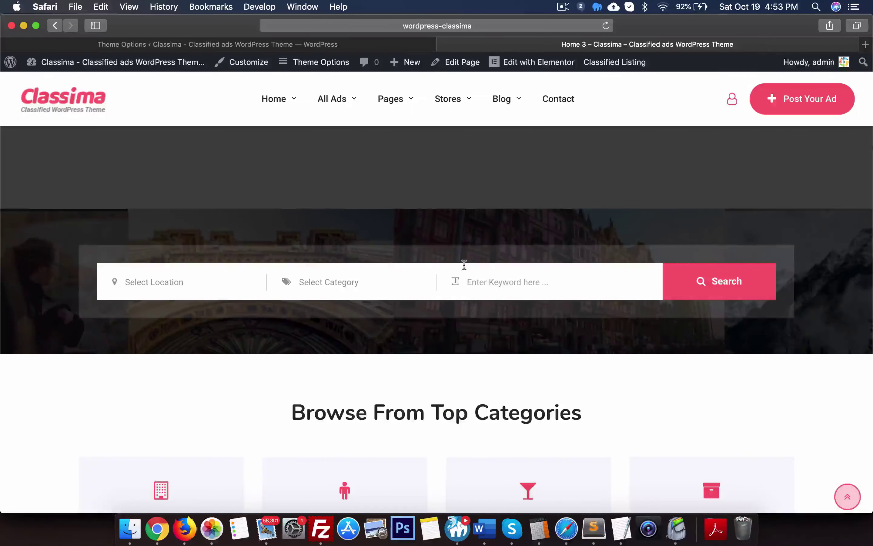
scroll(464, 265, "down", 10)
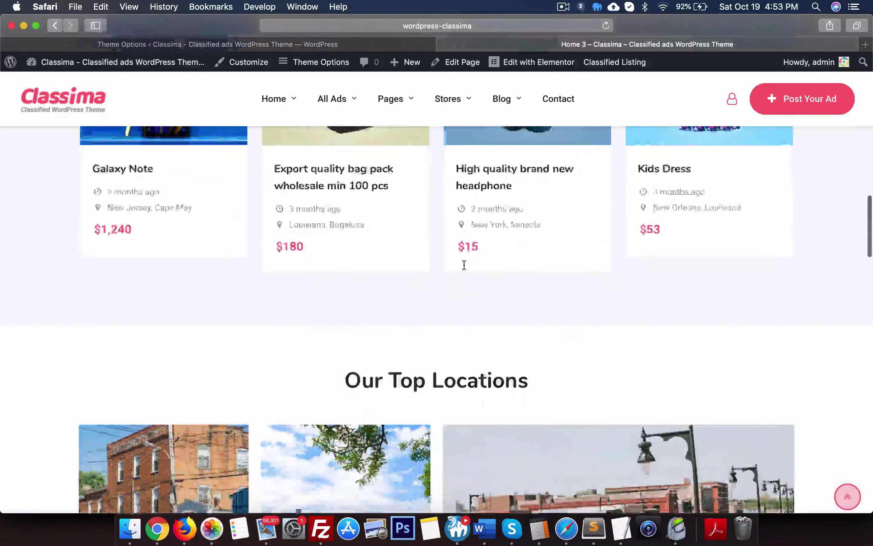
scroll(464, 264, "down", 15)
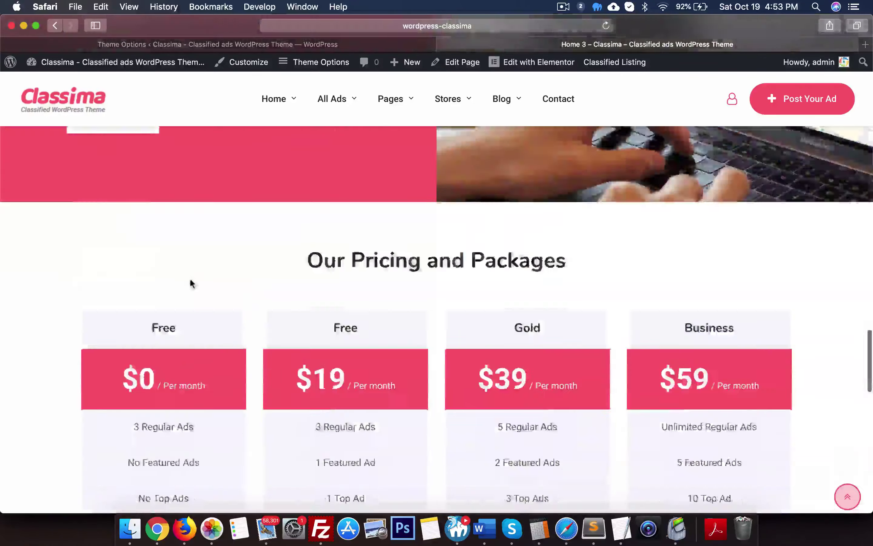
scroll(191, 282, "down", 15)
key("super+Up")
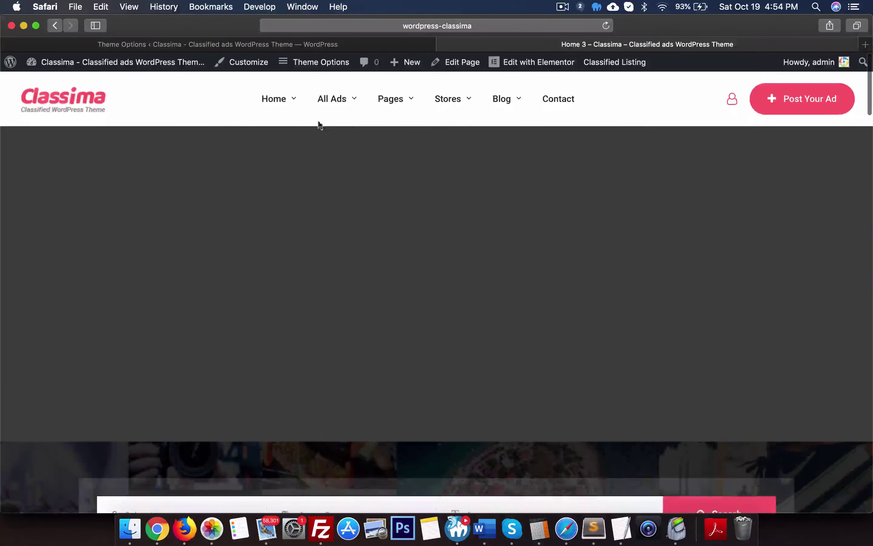
- Open the Home 4 demo page and examine its categories, ads, statistics and pricing sections down to the footer
mouse_move(274, 99)
left_click(283, 227)
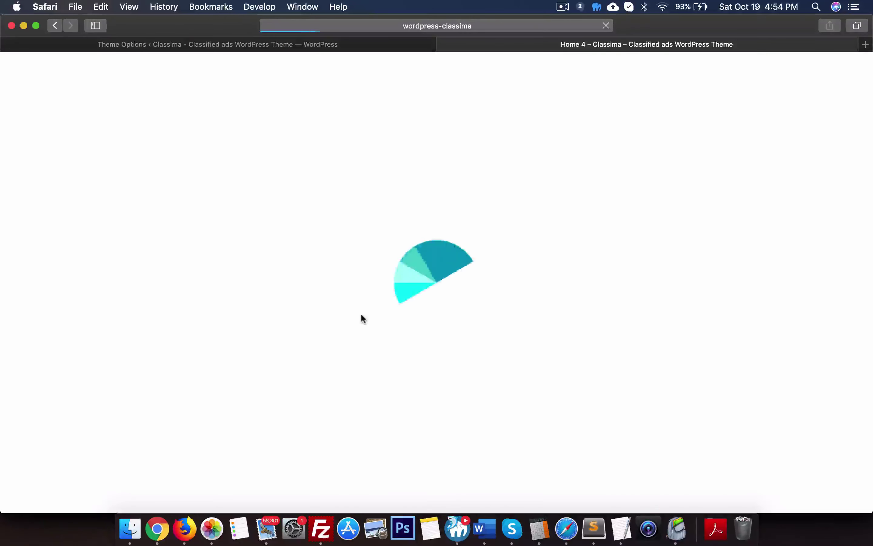
scroll(361, 316, "down", 10)
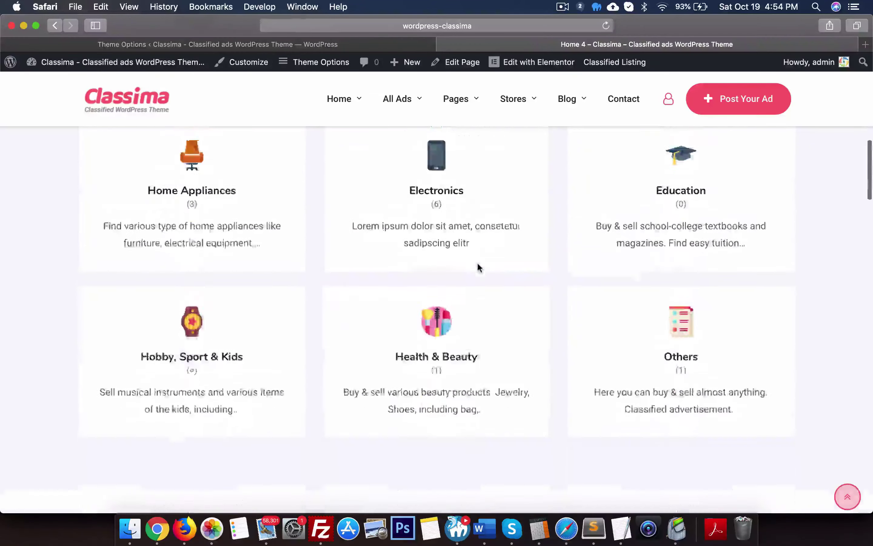
scroll(478, 264, "down", 15)
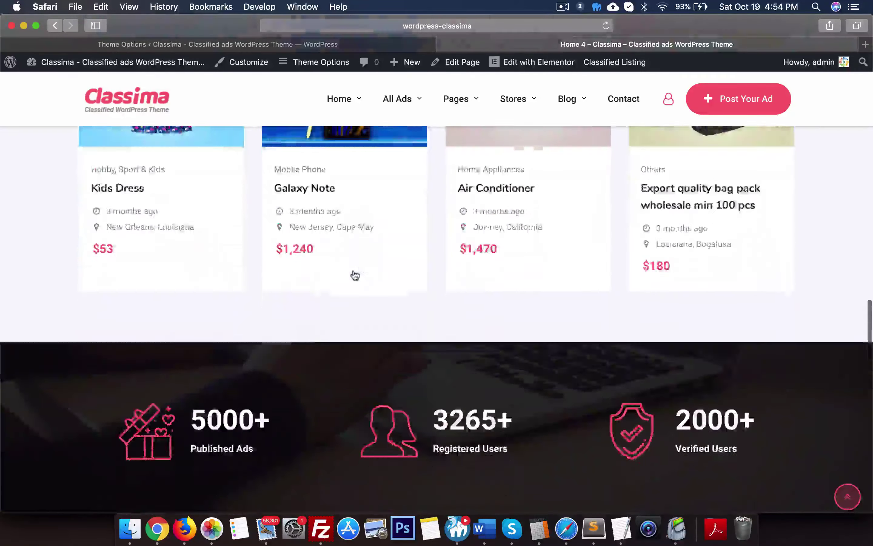
scroll(355, 275, "down", 12)
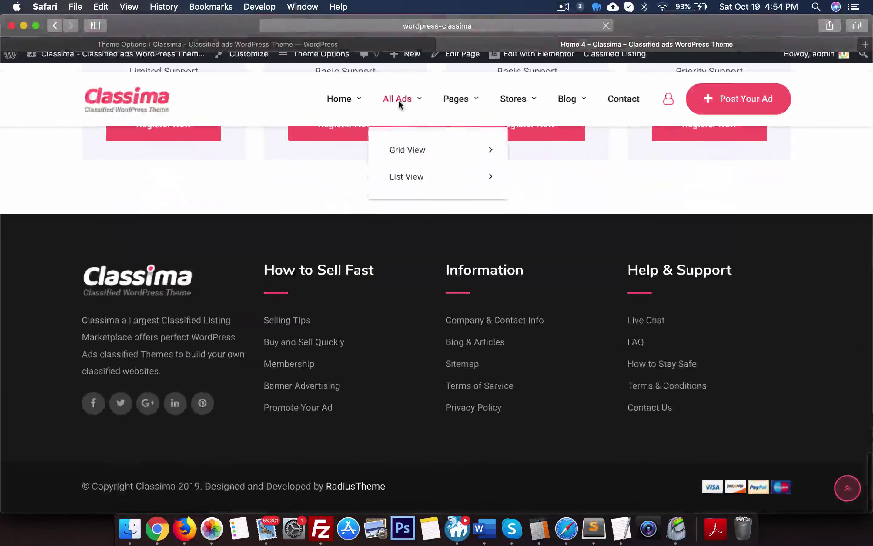
- Open the All Ads page and view the location and category choosers of its search bar, closing each again
left_click(398, 99)
scroll(277, 285, "down", 3)
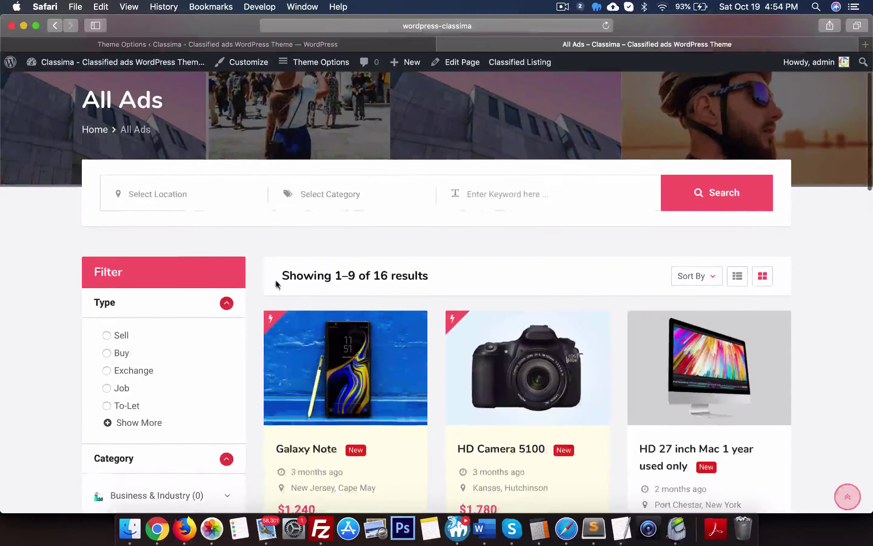
left_click(183, 203)
left_click(576, 101)
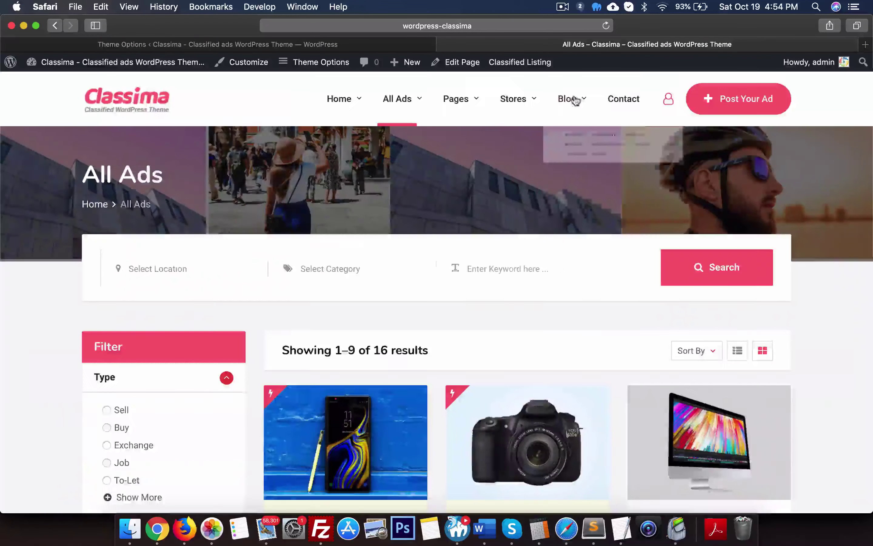
left_click(370, 272)
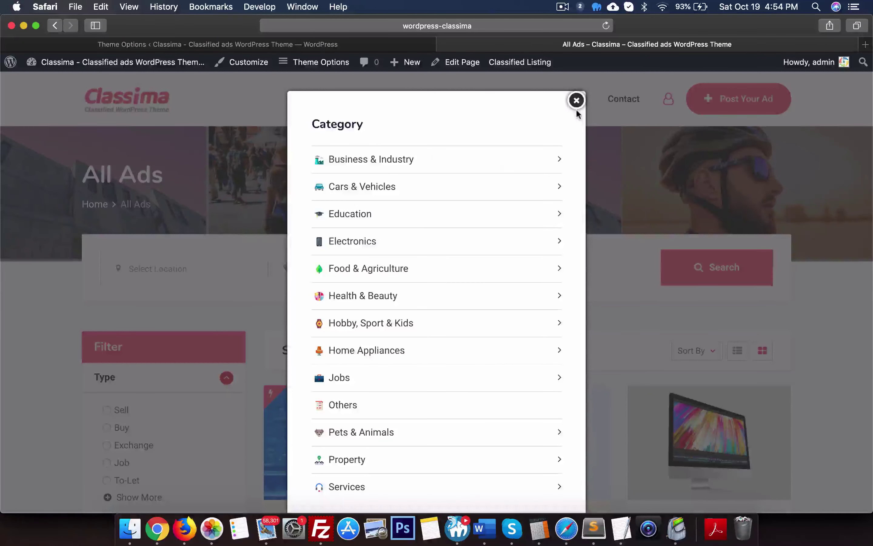
left_click(576, 101)
- Try the ad search bar's keyword suggestions with "hd" and dismiss them
left_click(508, 274)
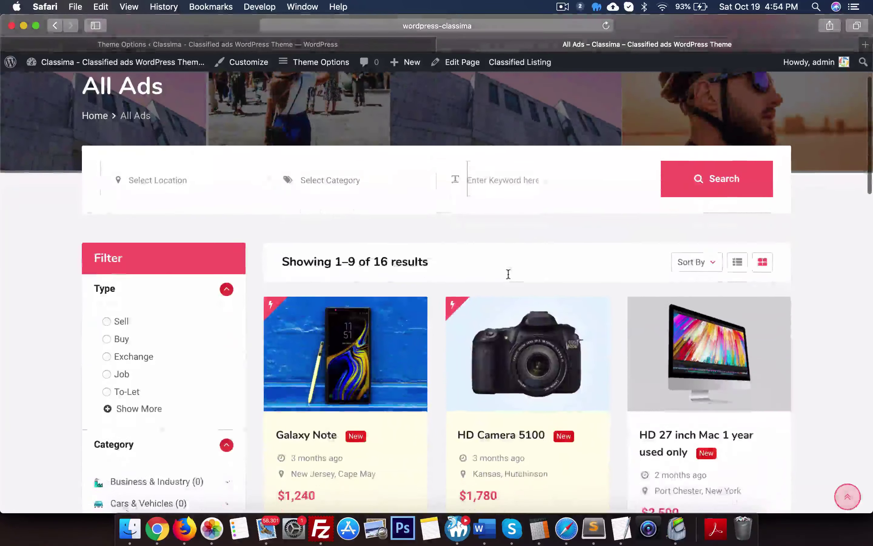
type("hd")
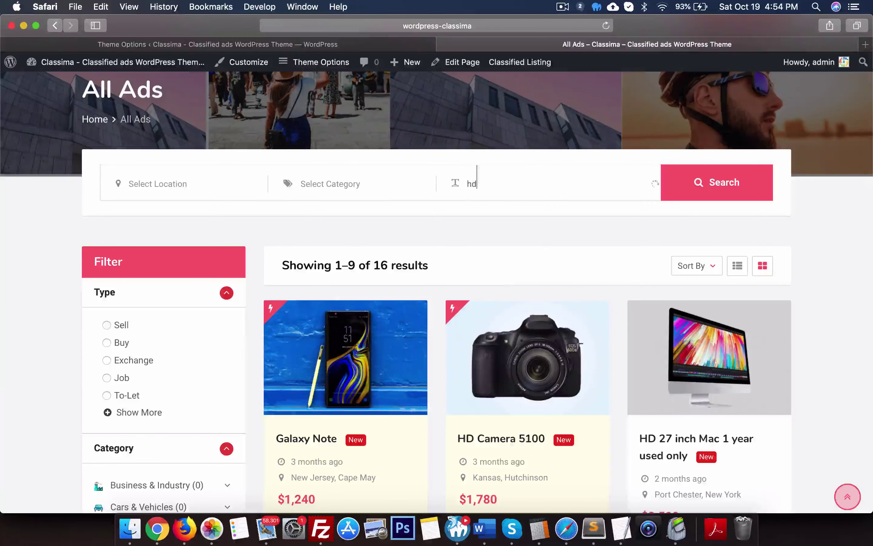
left_click(377, 230)
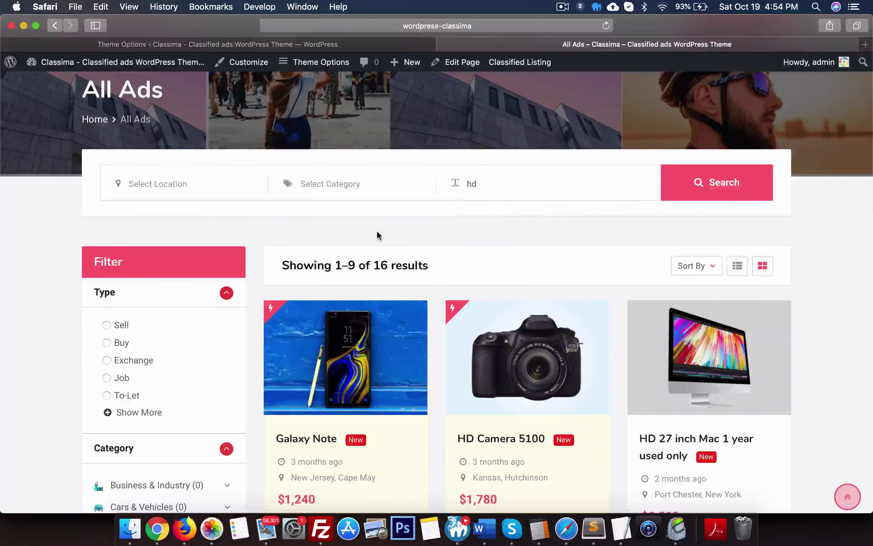
- Review the All Ads filters for Type, Category, Location and Price Range beside the ad grid
scroll(377, 230, "down", 3)
scroll(130, 304, "down", 10)
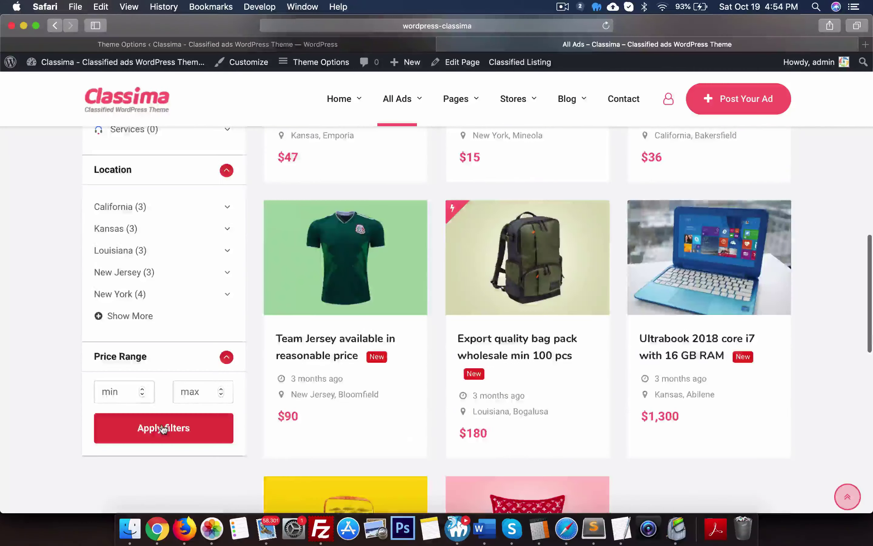
scroll(161, 429, "up", 15)
scroll(623, 277, "down", 2)
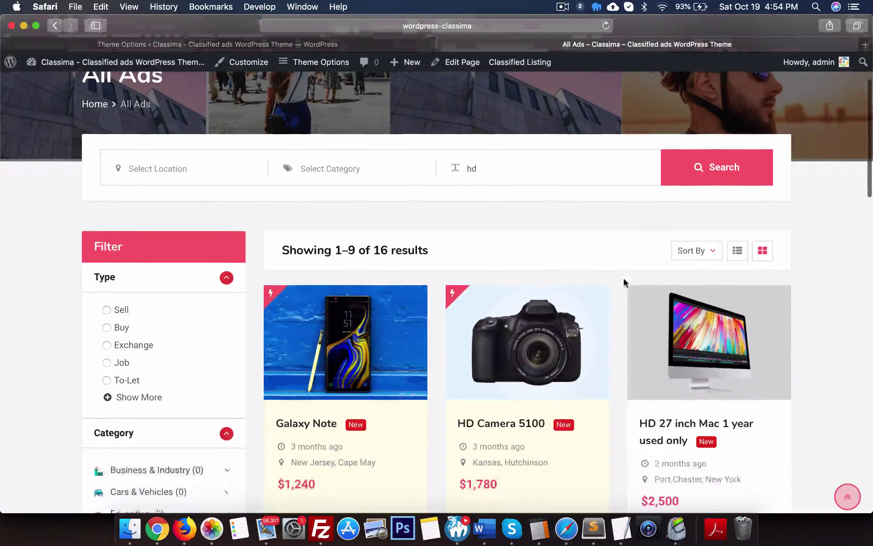
- Switch the All Ads page to list view and examine the listings down to the pagination
left_click(737, 248)
scroll(571, 262, "down", 15)
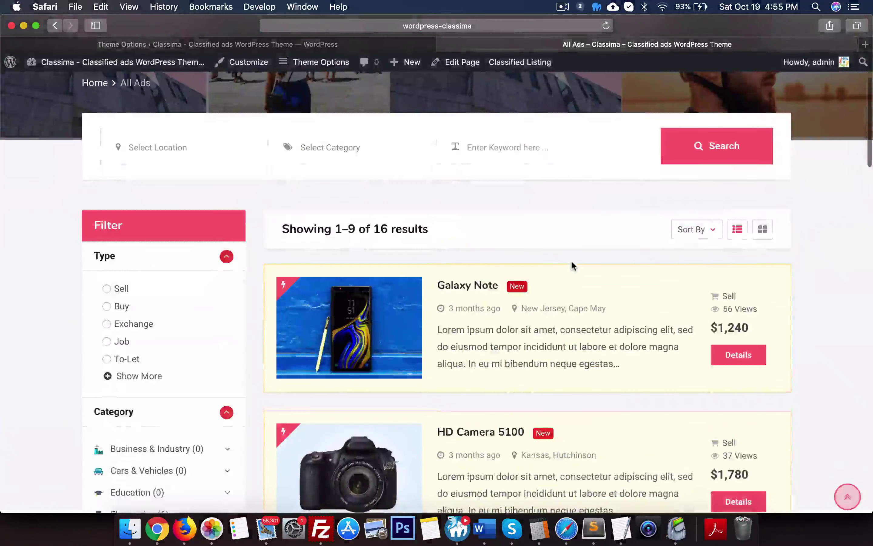
scroll(571, 263, "down", 5)
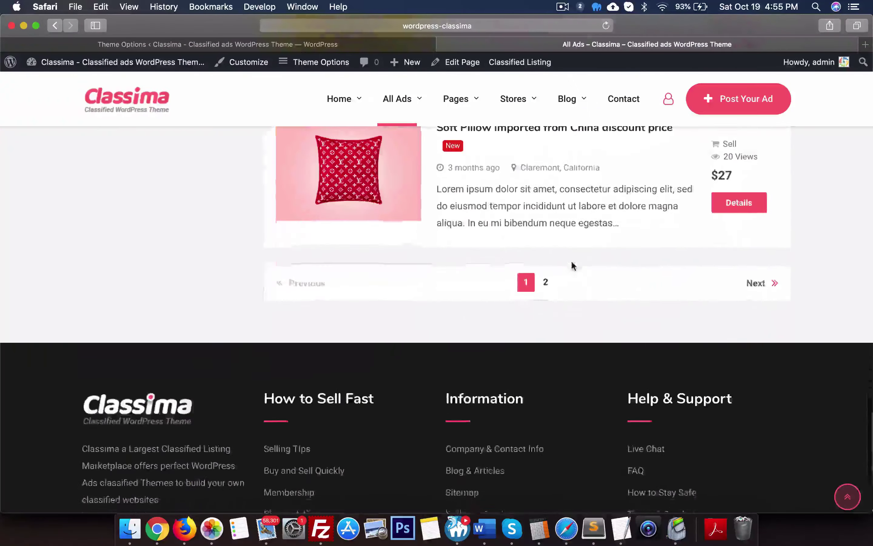
scroll(571, 265, "up", 20)
- Look over the demo's inner pages, then open the All Stores page and its RadiusTheme store
mouse_move(467, 104)
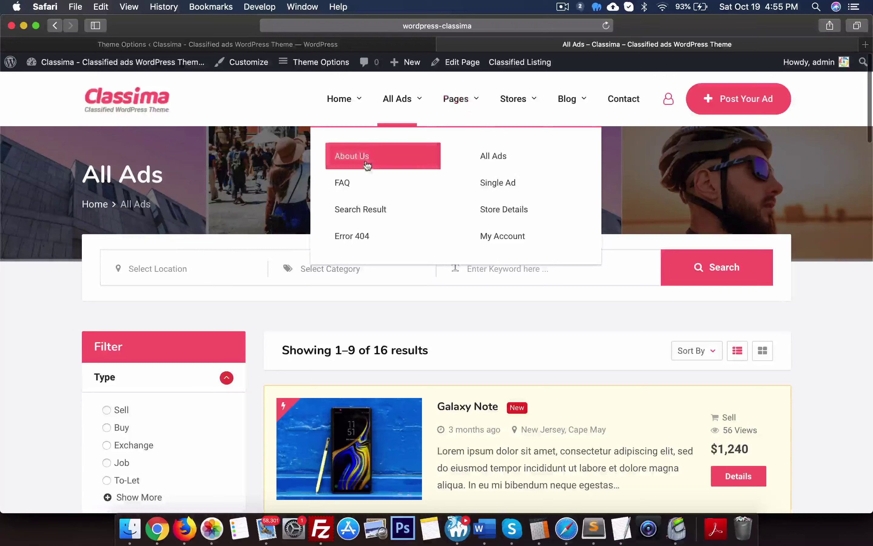
mouse_move(518, 119)
left_click(513, 148)
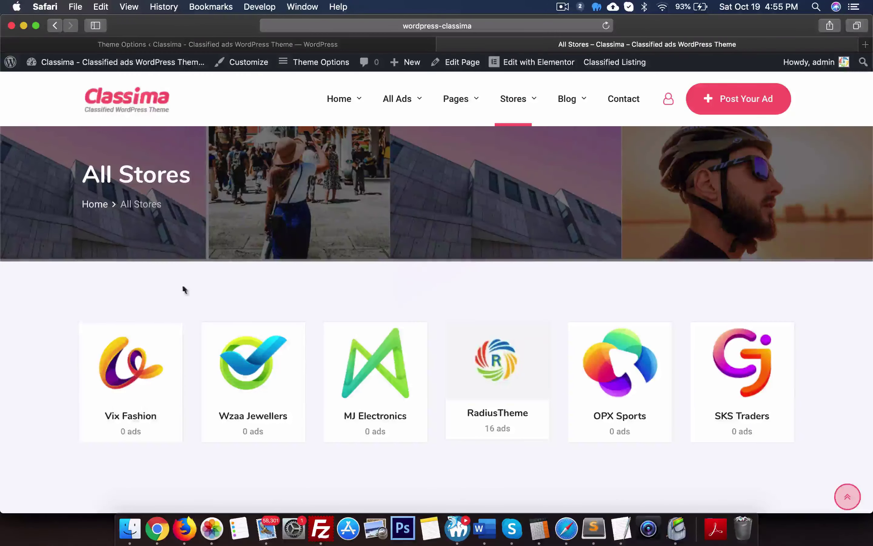
left_click(504, 374)
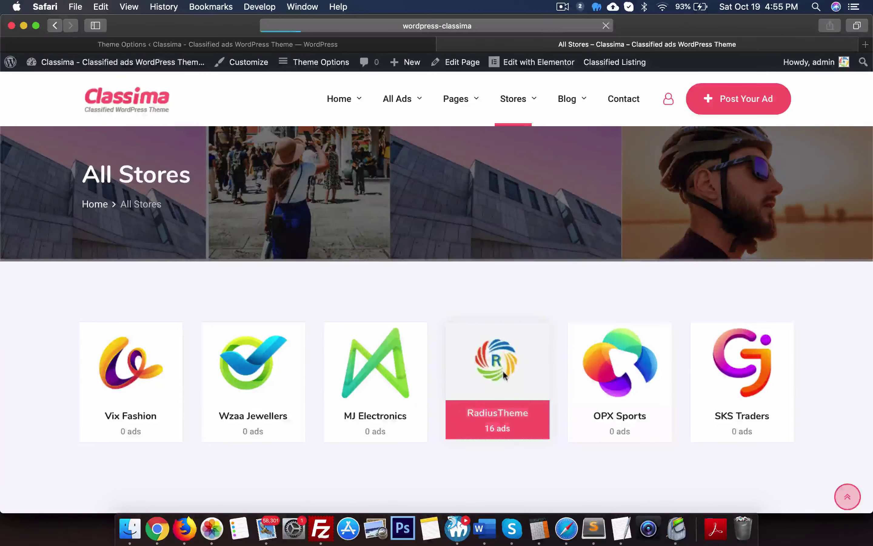
- Examine the RadiusTheme store's banner, ads, details, opening hours and contact options
scroll(219, 309, "down", 3)
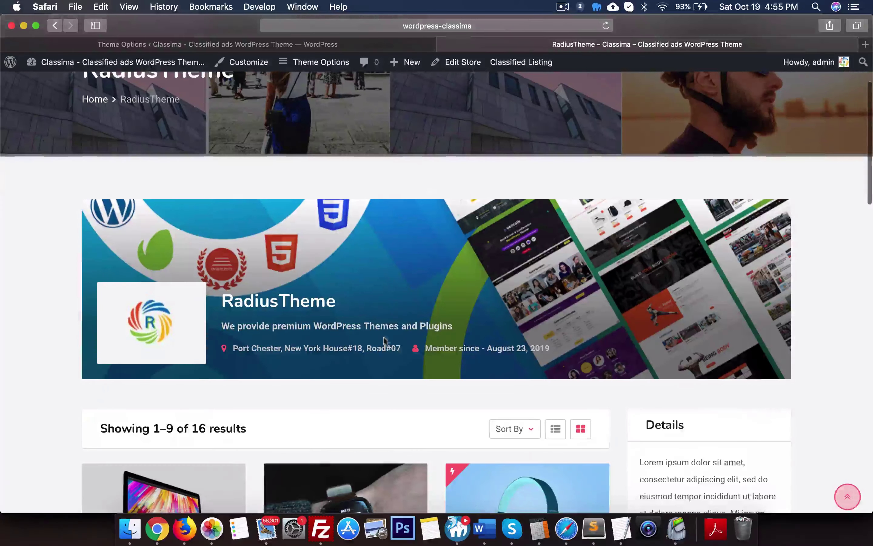
scroll(384, 340, "down", 5)
scroll(365, 253, "down", 3)
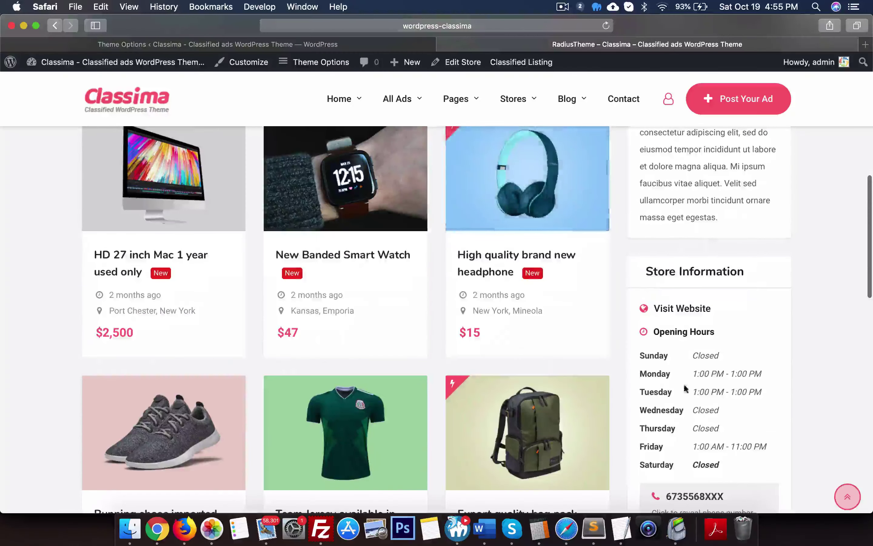
scroll(686, 388, "down", 3)
scroll(181, 356, "down", 10)
scroll(181, 355, "up", 5)
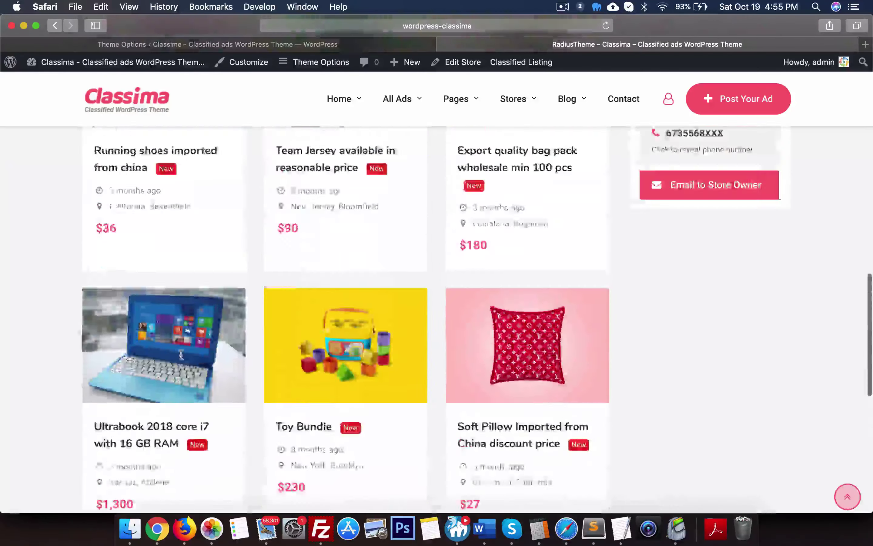
scroll(181, 356, "up", 10)
- Return to the WordPress admin and open the list of all classified listings
mouse_move(55, 62)
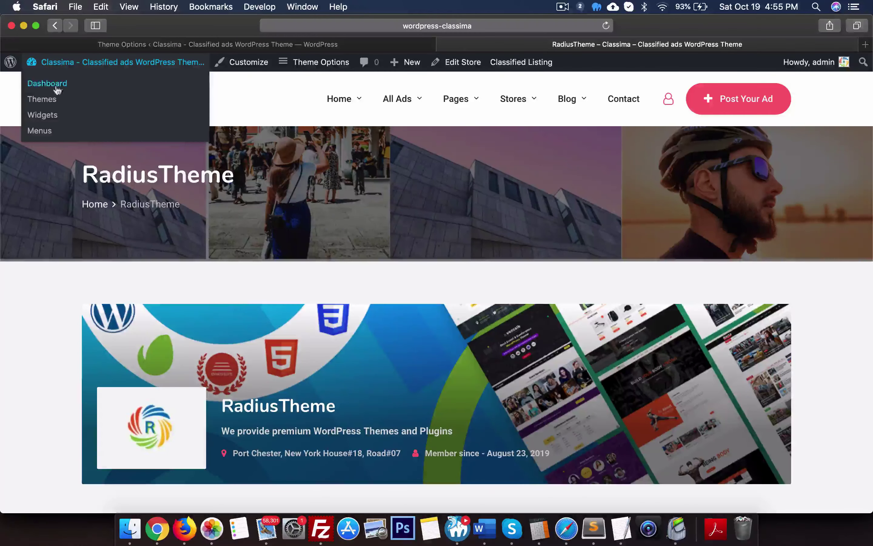
left_click(156, 43)
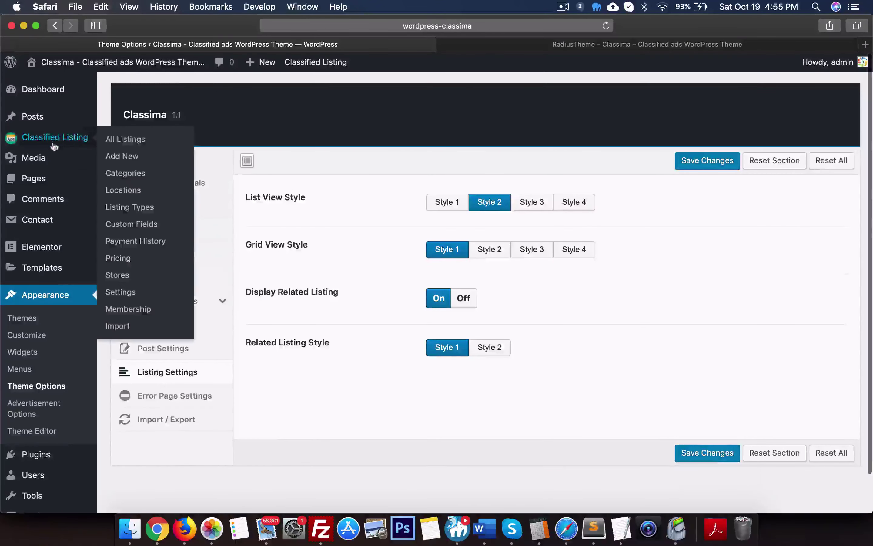
left_click(69, 137)
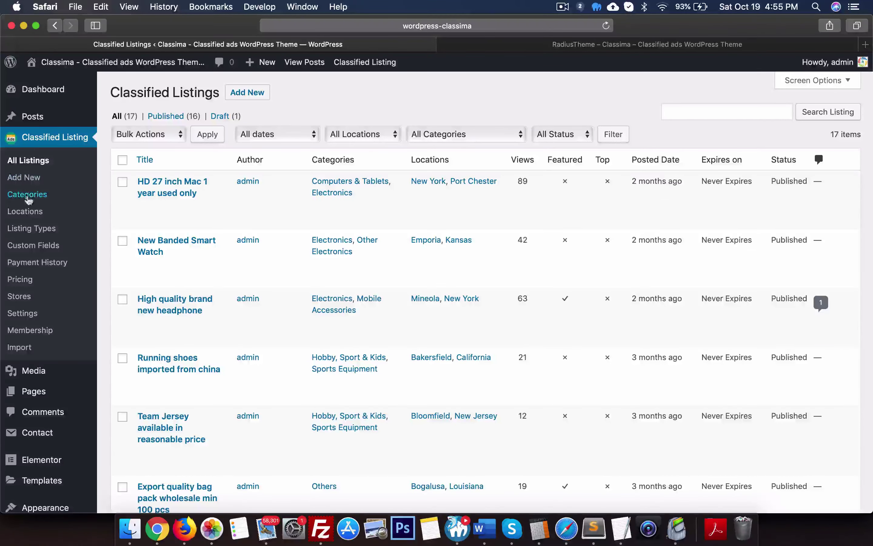
- Open the Classified Listing Pro product page on the RadiusTheme site and its setup documentation
left_click(801, 49)
left_click(641, 326)
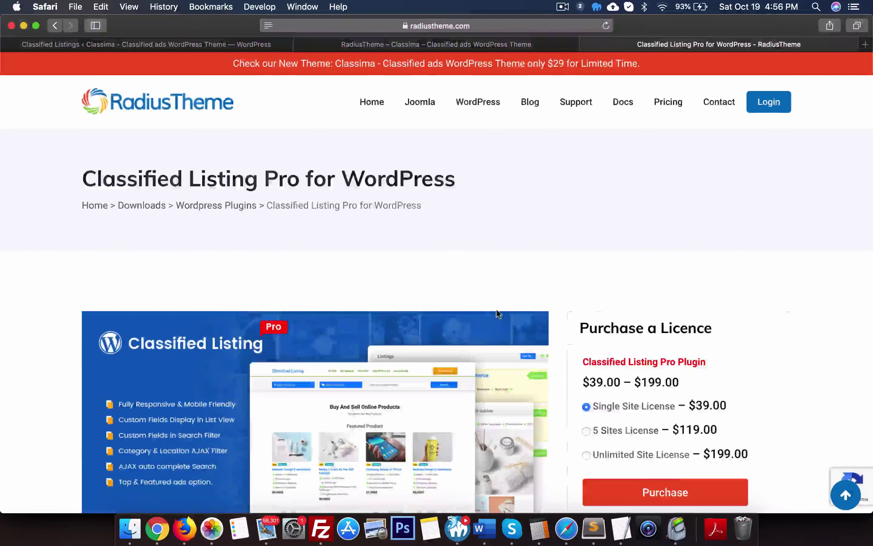
scroll(375, 265, "down", 10)
left_click(366, 255)
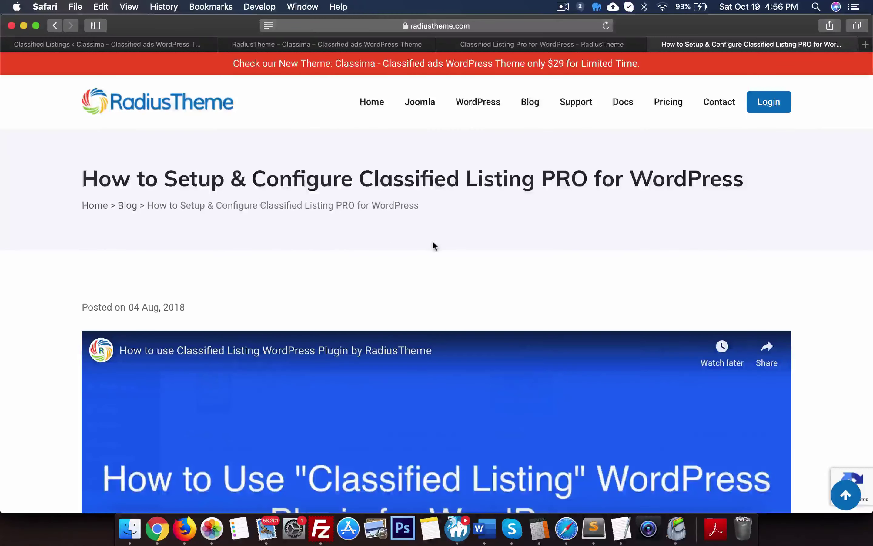
- Skim the Classified Listing PRO setup guide, revisit the product page and return to the Classified Listings admin page
scroll(432, 240, "down", 10)
scroll(437, 235, "up", 6)
key("ctrl+shift+Tab")
scroll(429, 320, "up", 10)
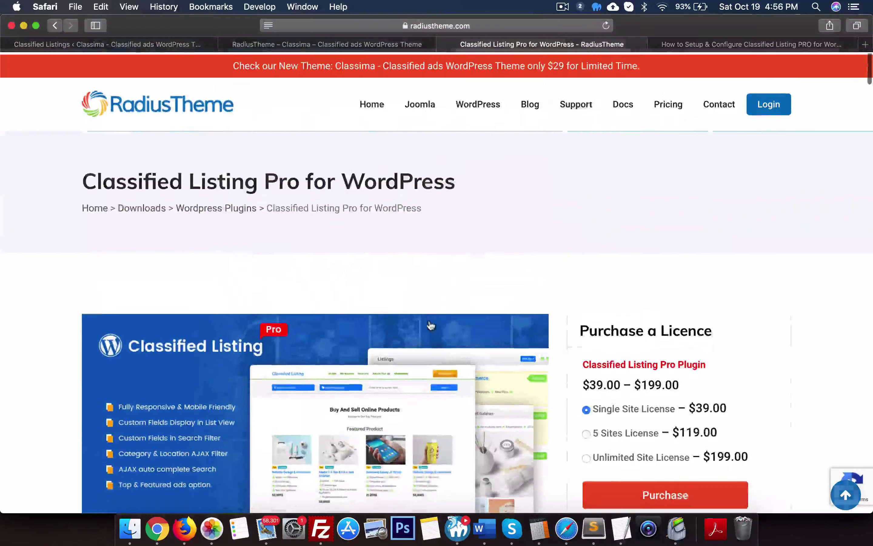
left_click(178, 47)
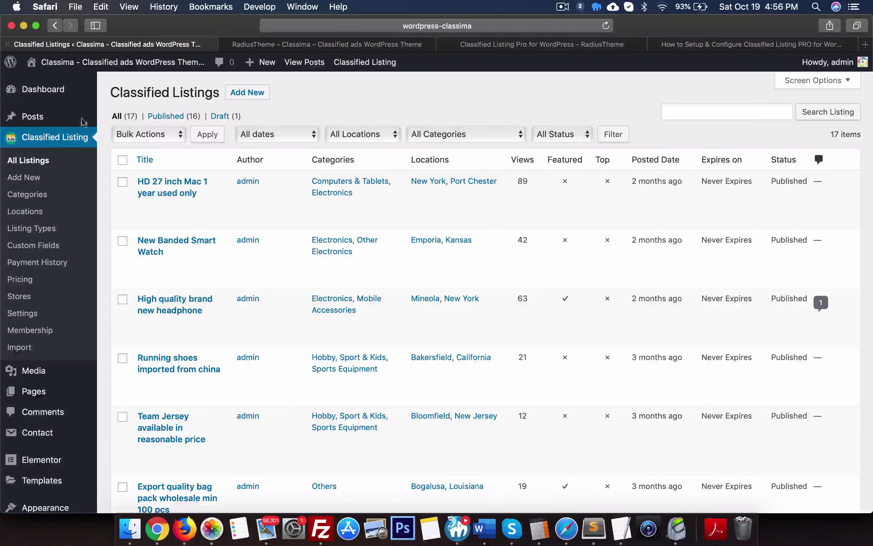
- Recheck the plugin product page's documentation link and jump to a section within the Classified Listing PRO setup guide
left_click(575, 46)
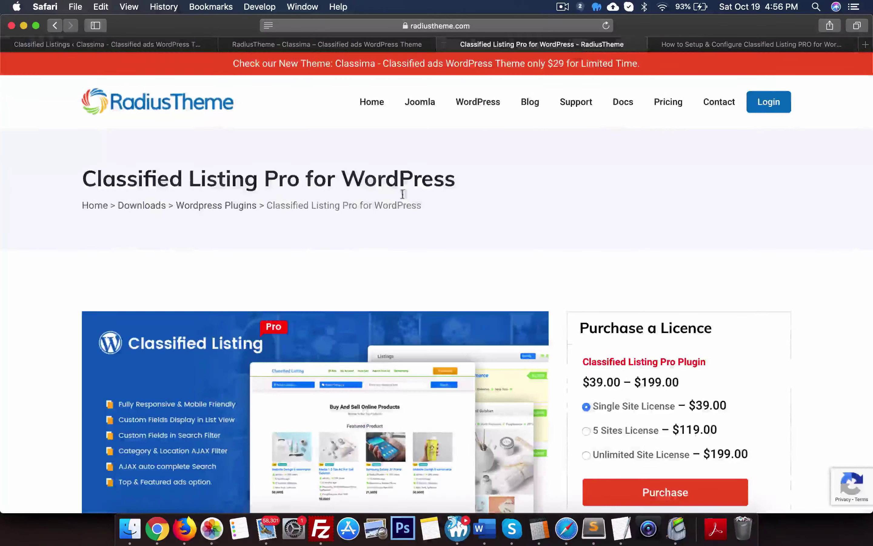
scroll(335, 178, "down", 8)
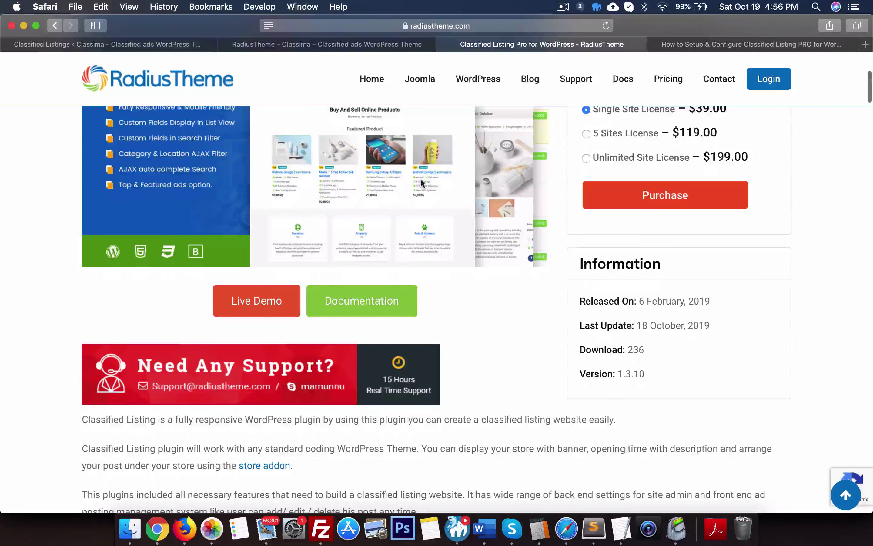
left_click(664, 45)
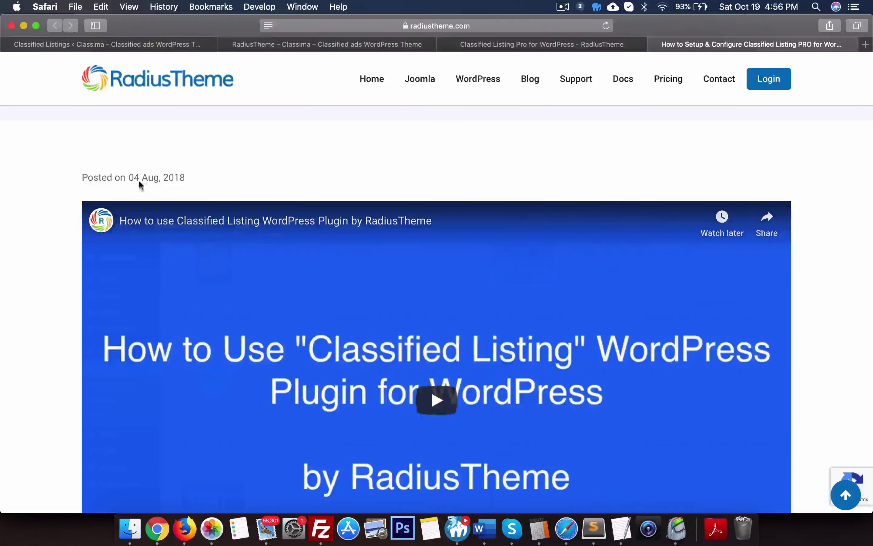
scroll(339, 332, "down", 10)
left_click(129, 382)
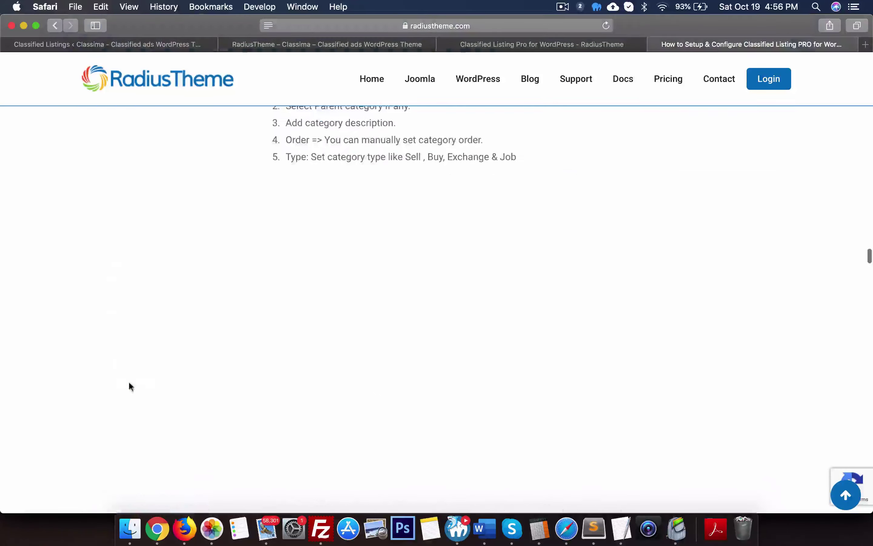
- Read the category setup instructions and the list of custom field types in the Classified Listing PRO guide
scroll(232, 306, "down", 15)
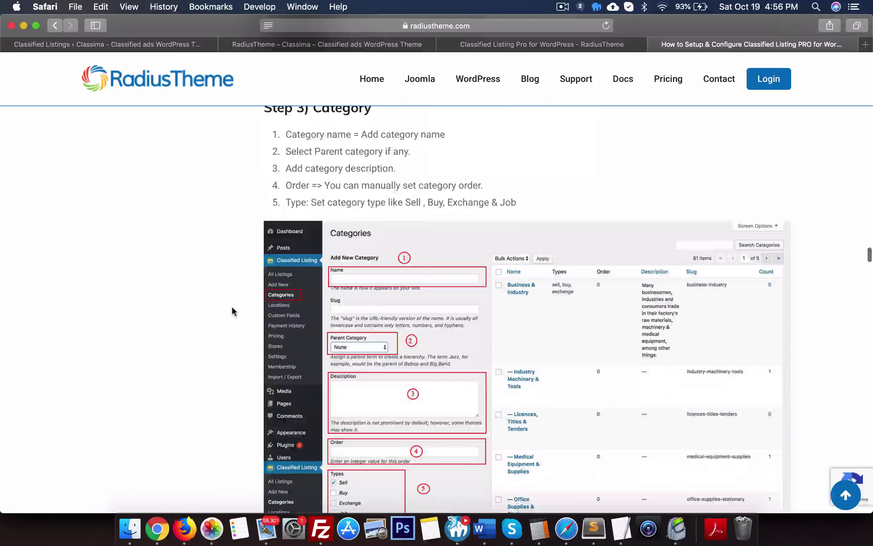
scroll(232, 305, "down", 8)
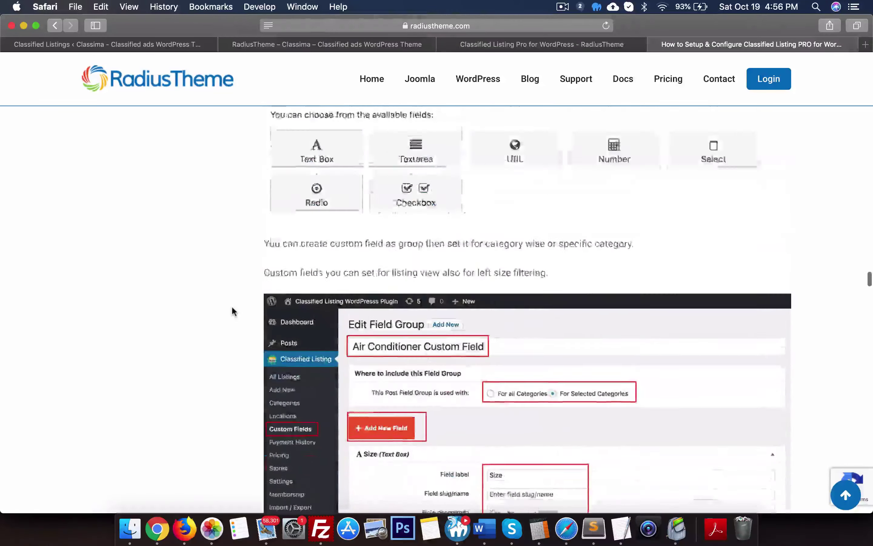
scroll(232, 306, "up", 20)
scroll(216, 305, "down", 15)
left_click(140, 253)
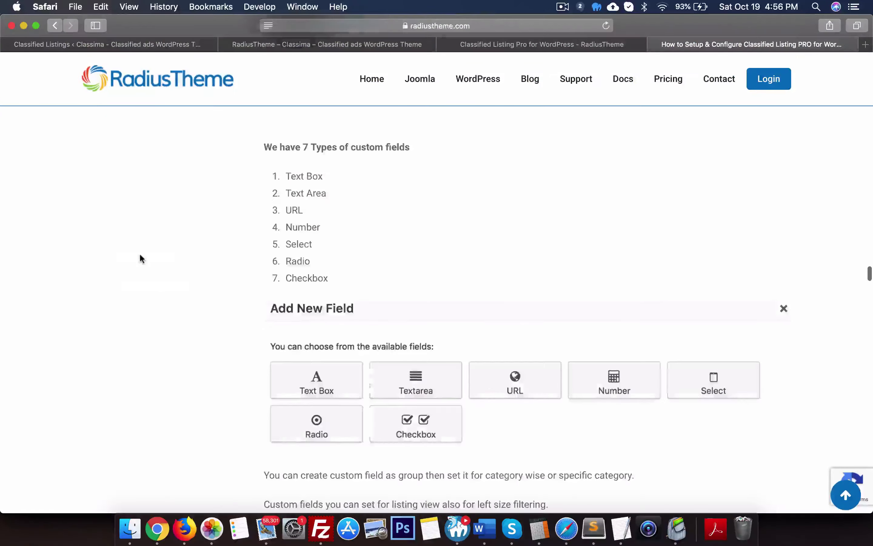
left_click_drag(286, 176, 331, 278)
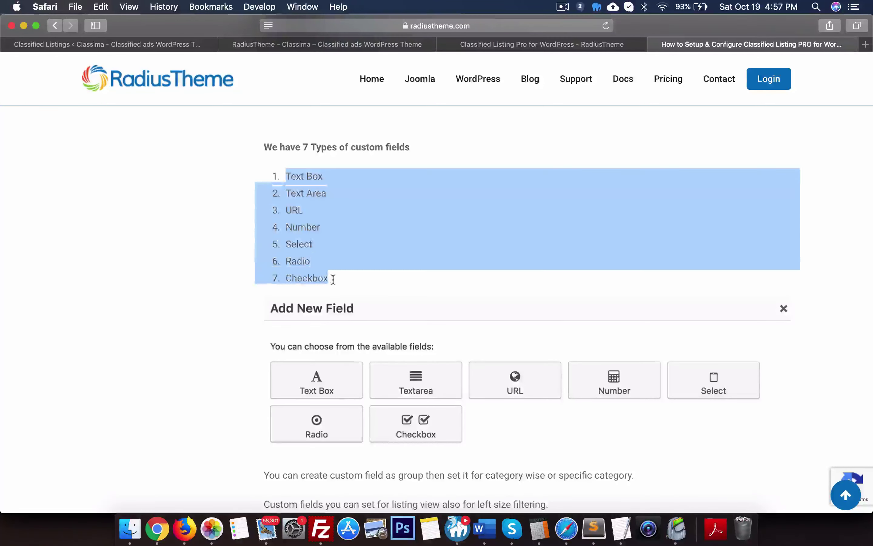
- Skim the guide's sections on membership and store enabling, import/export, front end submission and store setup
scroll(332, 279, "down", 20)
scroll(333, 279, "down", 15)
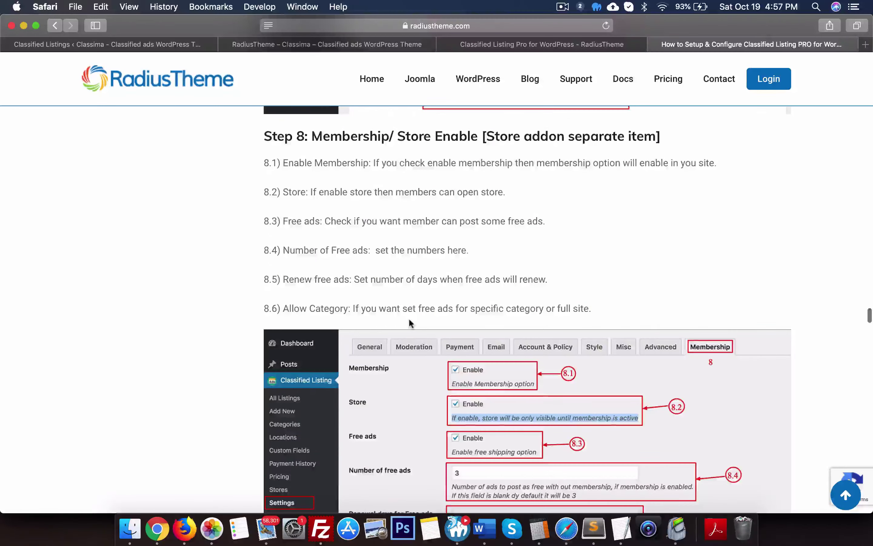
scroll(410, 323, "down", 20)
scroll(410, 324, "down", 20)
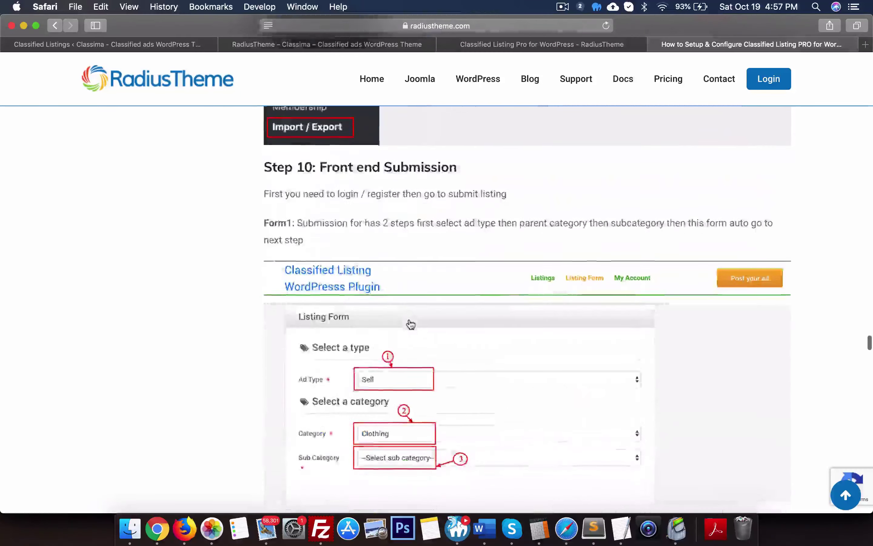
scroll(410, 324, "down", 5)
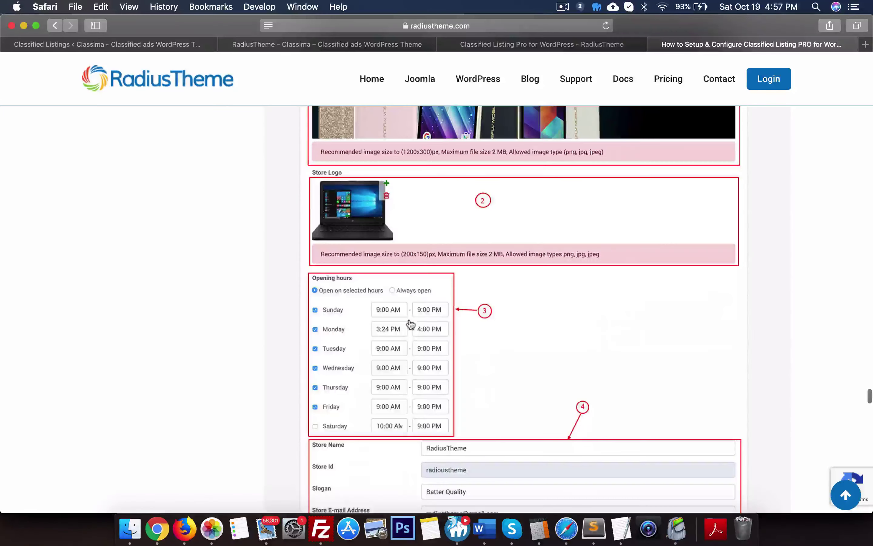
- Return to the WordPress admin, open the Classified Listing settings and review the General listing, location and currency options
left_click(145, 44)
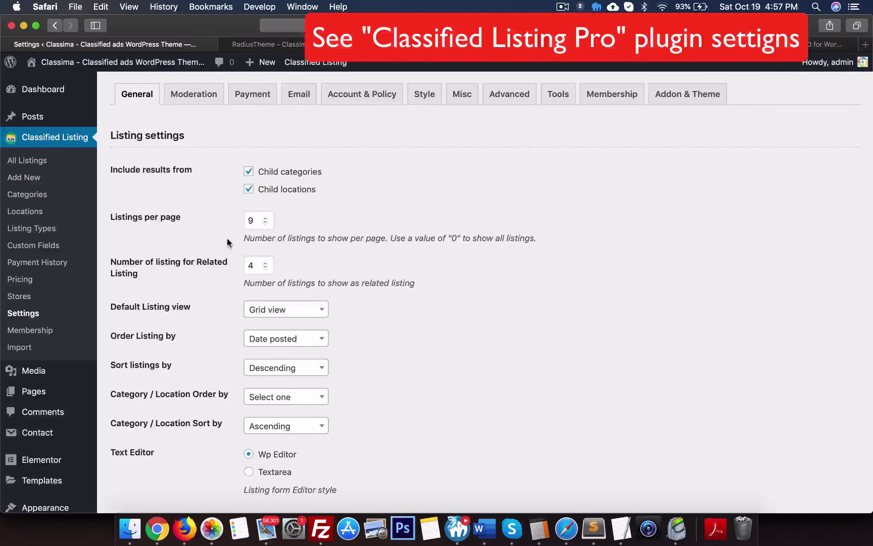
scroll(304, 195, "down", 2)
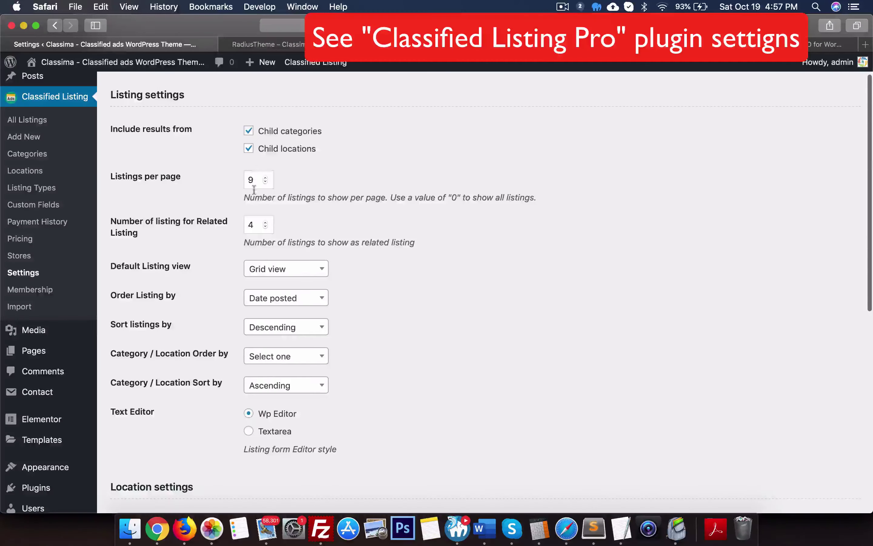
scroll(292, 339, "down", 10)
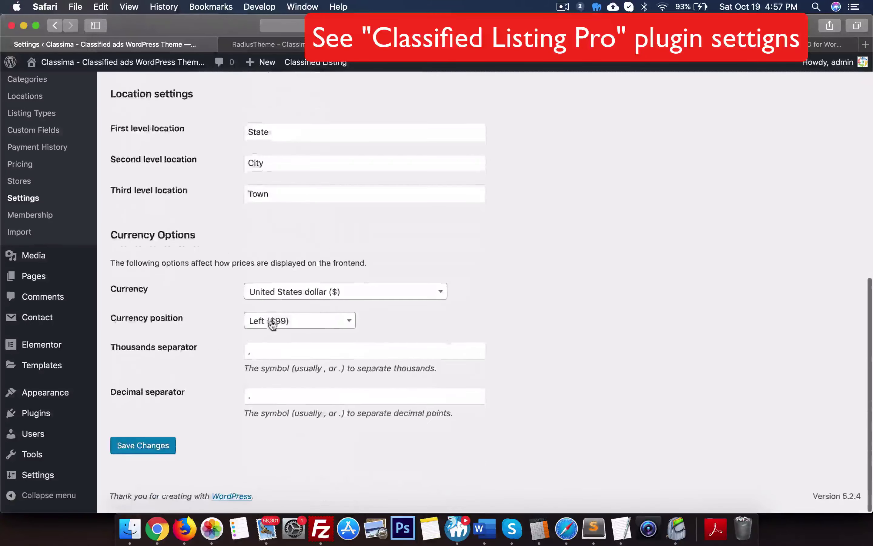
scroll(271, 324, "up", 11)
- Review the Moderation general settings, from listing duration and labels to show/hide options, review ratings and listing status
left_click(190, 93)
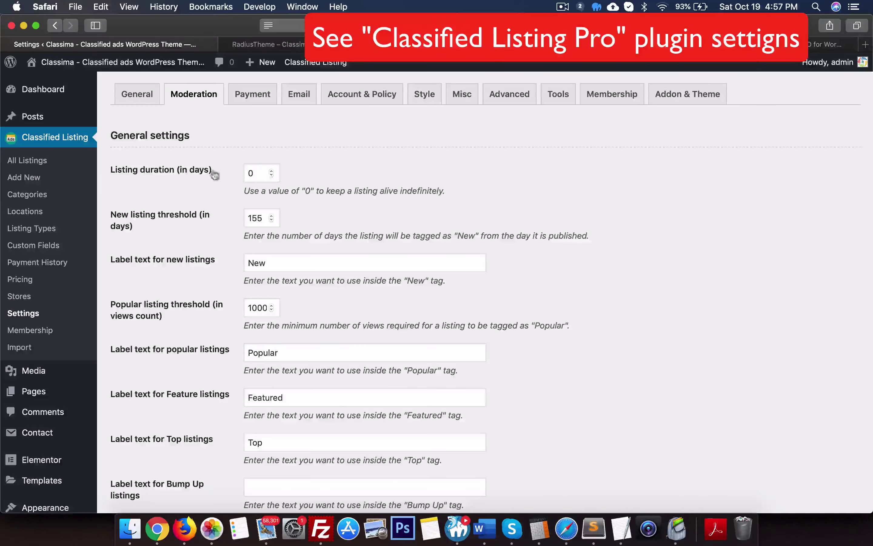
scroll(290, 191, "down", 1)
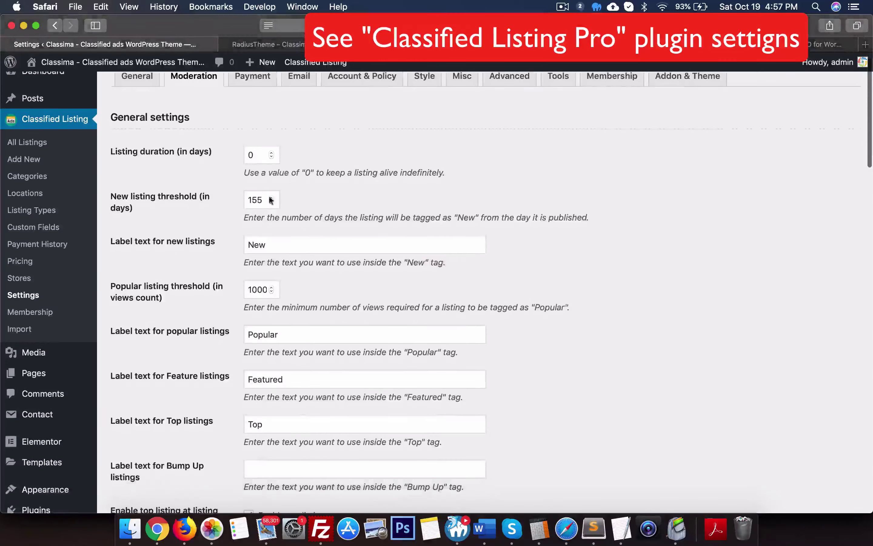
scroll(253, 209, "down", 3)
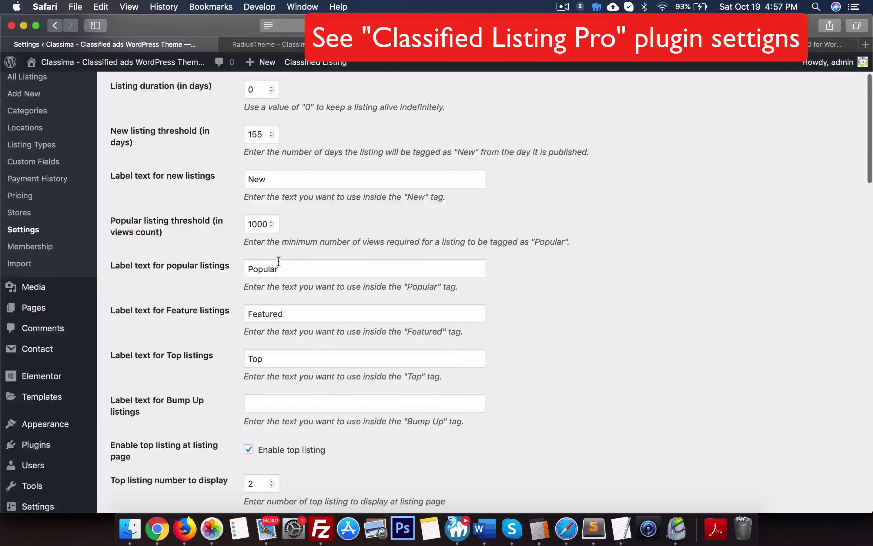
scroll(279, 260, "down", 10)
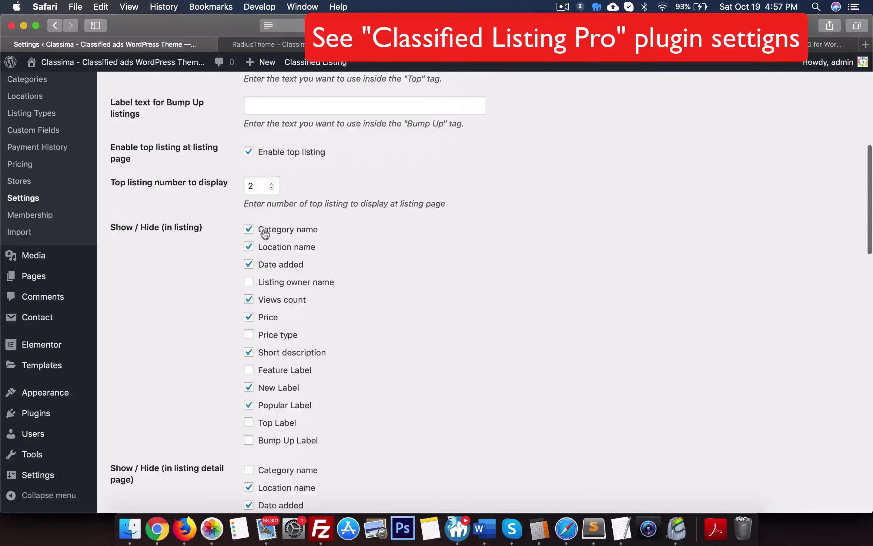
scroll(265, 234, "down", 7)
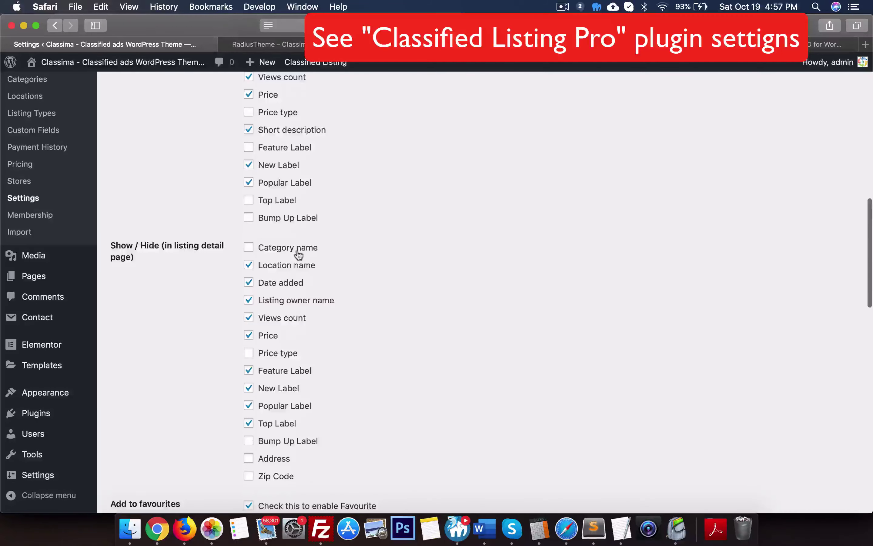
scroll(298, 254, "down", 11)
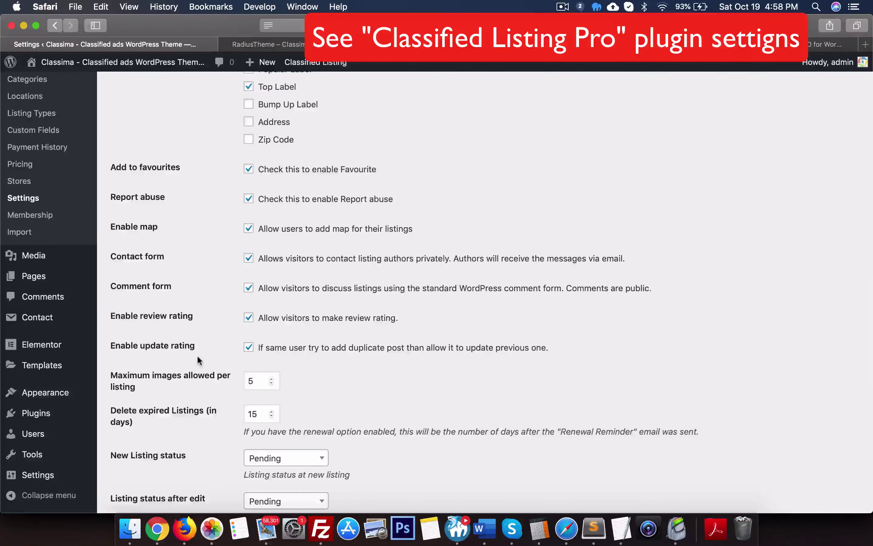
scroll(198, 360, "down", 2)
- Examine the Moderation listing form settings: character limits, hidden form fields and the redirect choices after new and updated listings
scroll(259, 368, "down", 8)
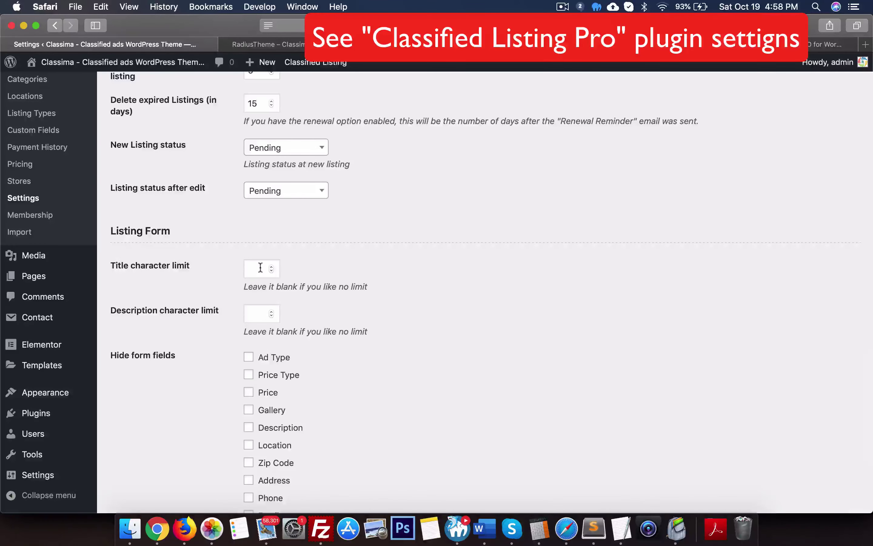
scroll(172, 363, "down", 5)
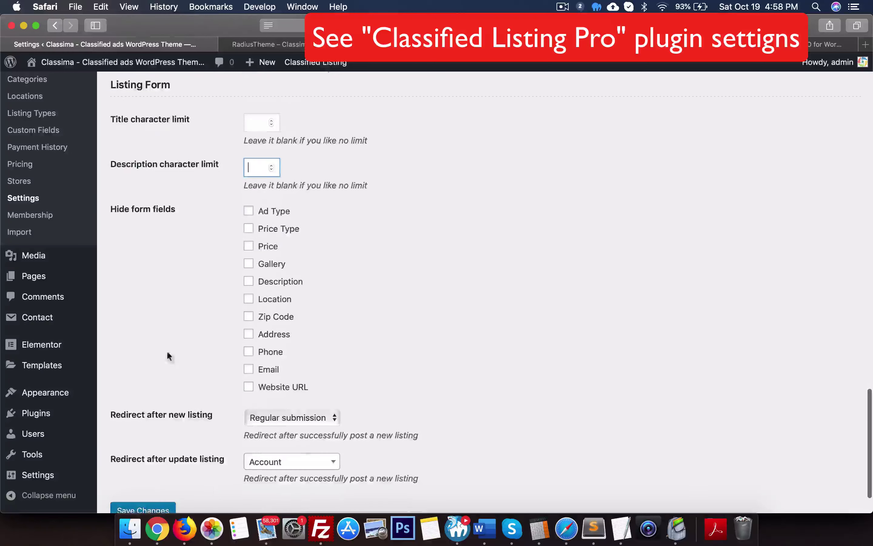
triple_click(175, 210)
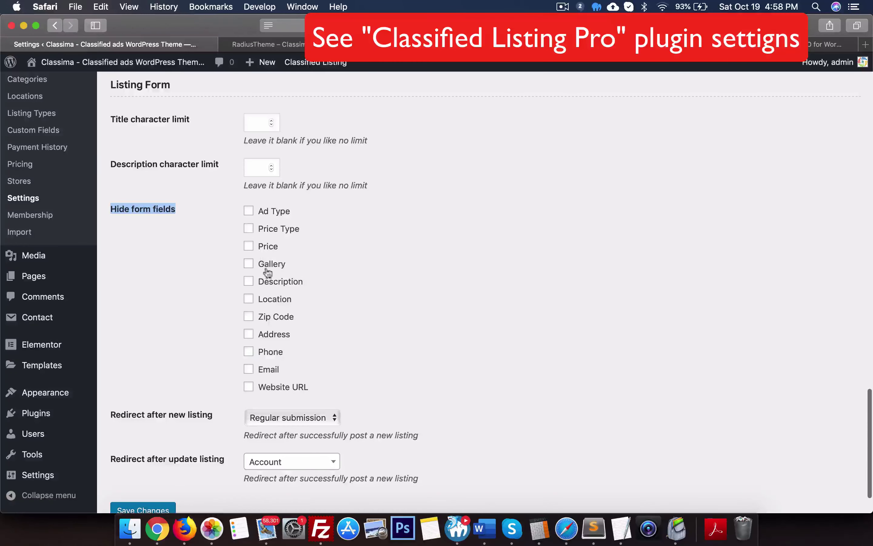
scroll(277, 377, "down", 2)
left_click(266, 356)
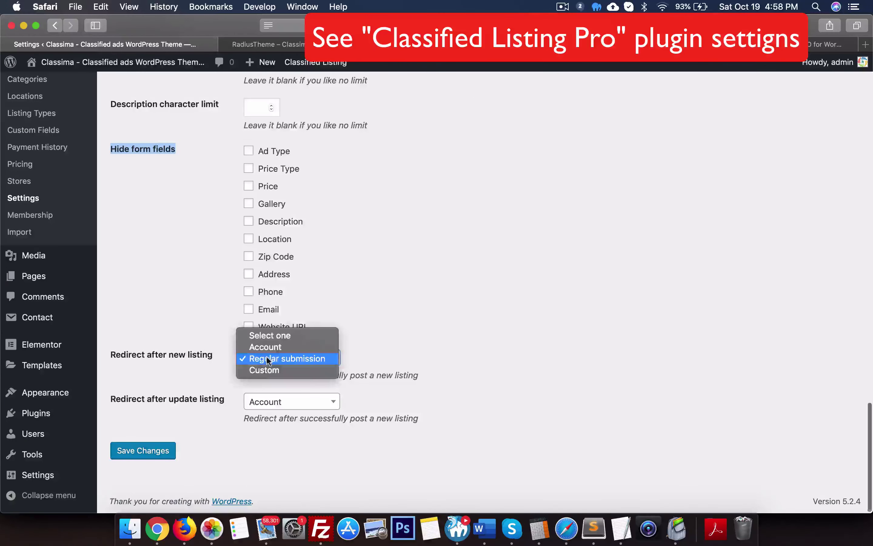
left_click(212, 380)
left_click(258, 405)
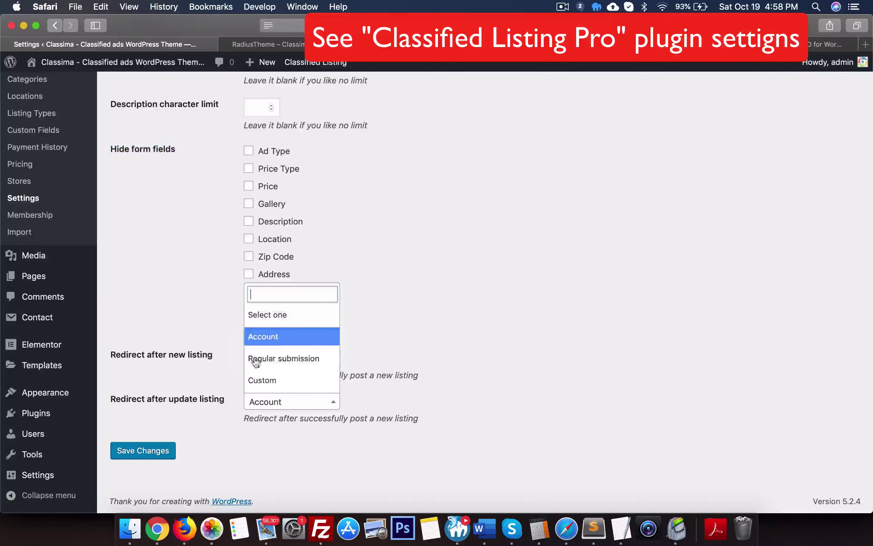
- Review the checkout and currency options in the Payment settings
scroll(191, 430, "up", 15)
left_click(252, 94)
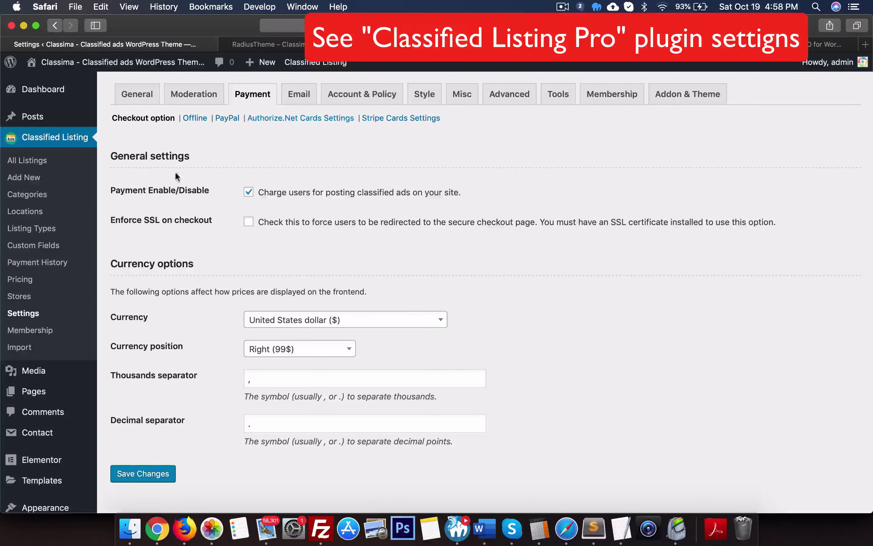
scroll(256, 274, "down", 3)
scroll(282, 347, "up", 3)
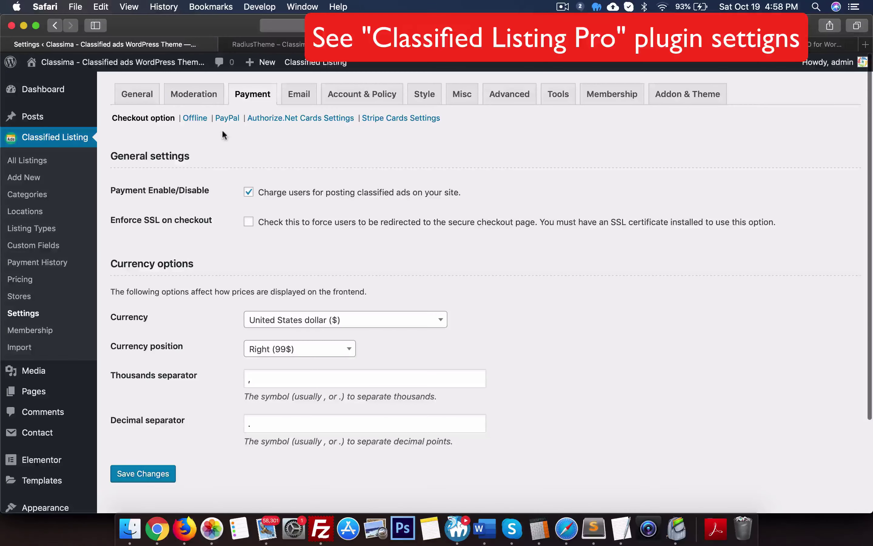
- Review the Email settings for admin and user notifications and the sender details
left_click(295, 99)
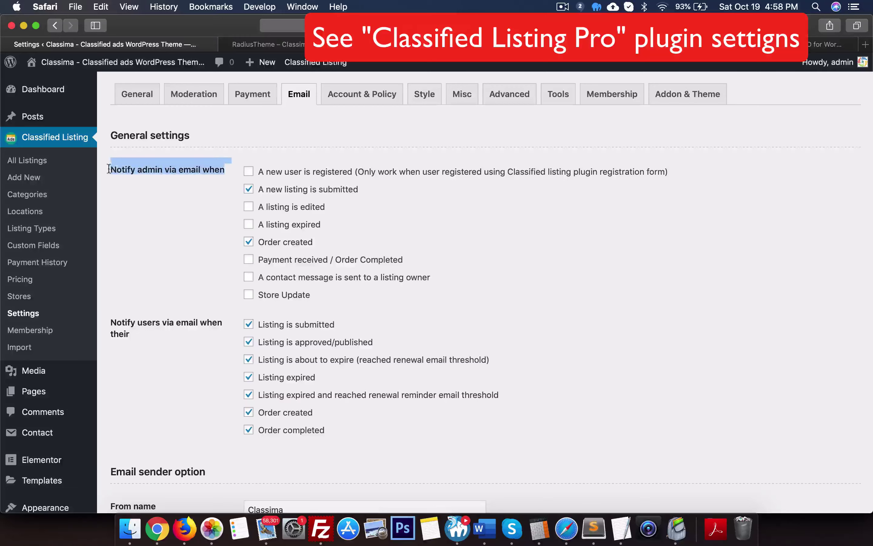
scroll(263, 300, "down", 2)
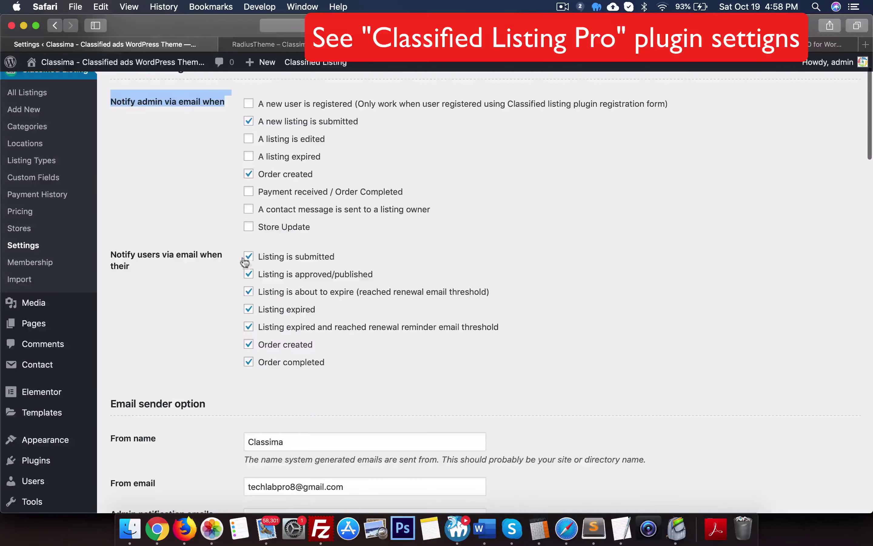
scroll(270, 365, "down", 4)
double_click(274, 293)
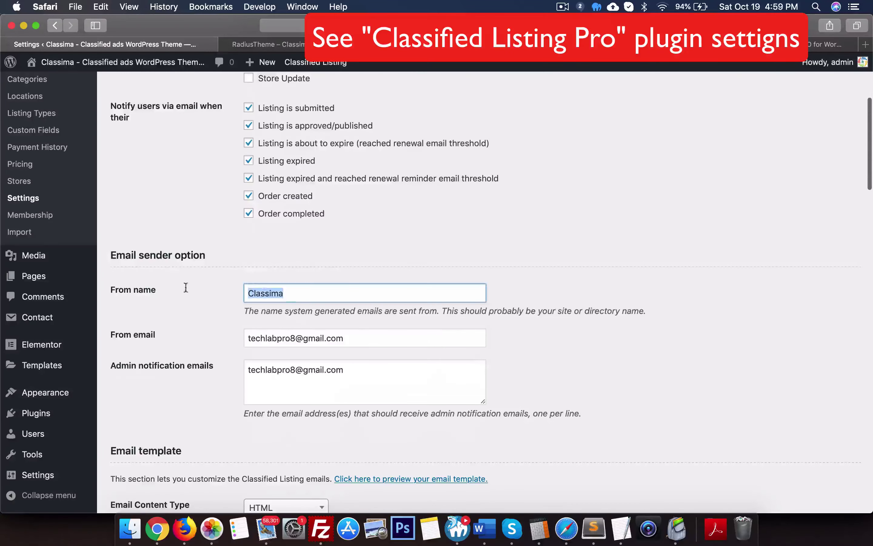
double_click(293, 341)
double_click(295, 372)
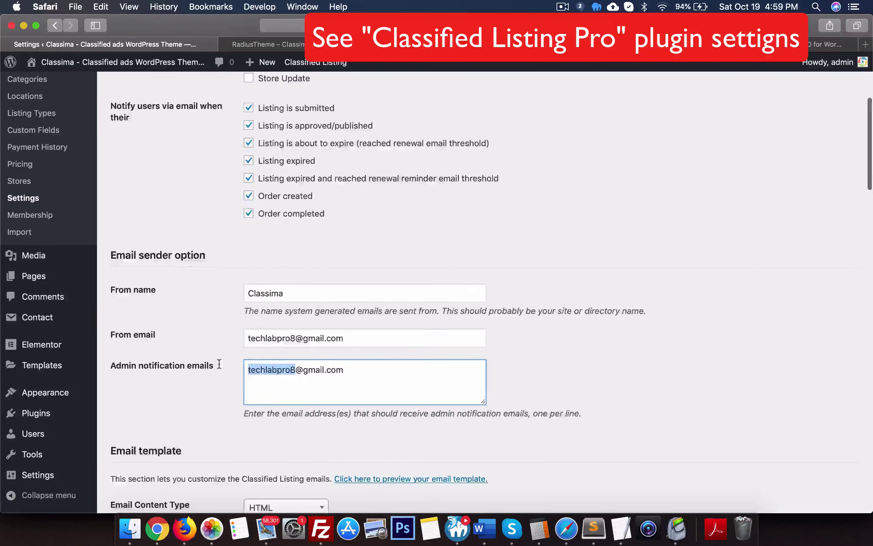
- Check the format choices for the email template's content type
scroll(220, 362, "down", 7)
left_click(256, 252)
left_click(195, 286)
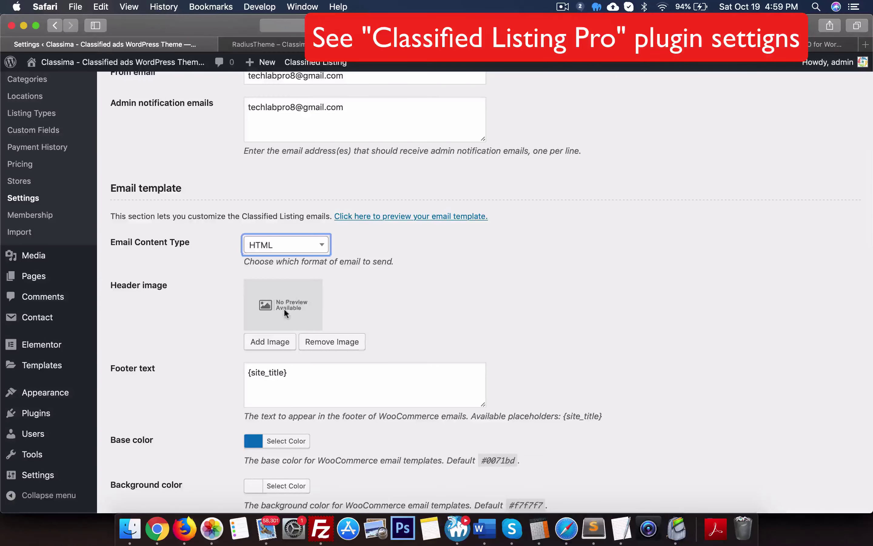
- Set the email template's header image to the circular multicoloured "R" logo from the media library
left_click(279, 342)
left_click(239, 114)
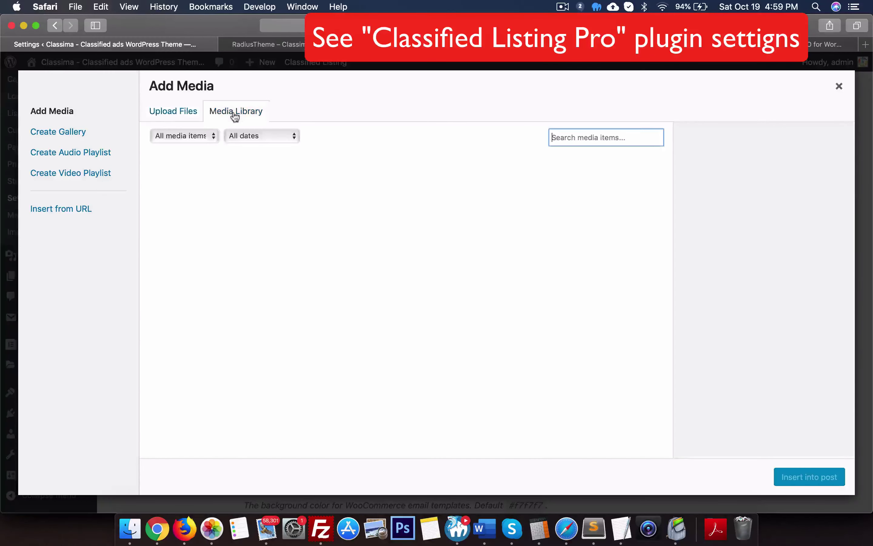
scroll(297, 247, "down", 8)
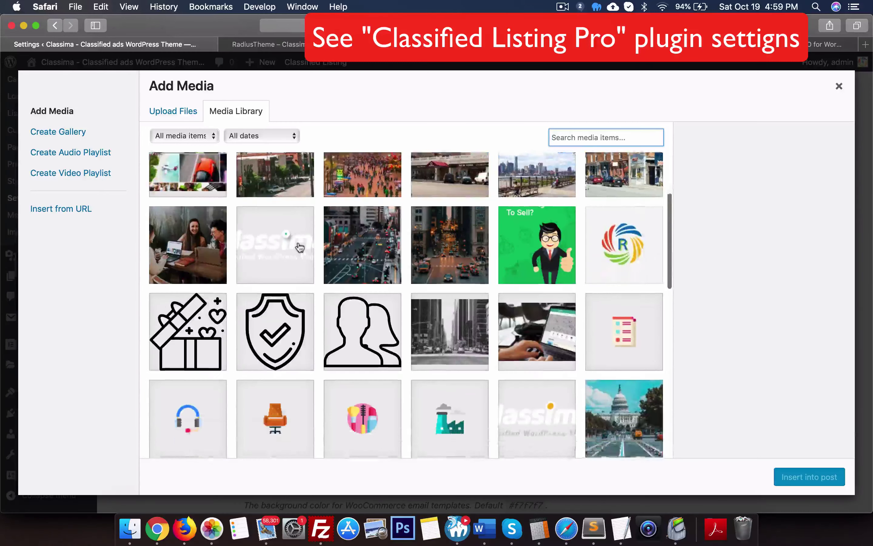
scroll(300, 247, "up", 8)
scroll(300, 247, "up", 1)
scroll(300, 248, "down", 10)
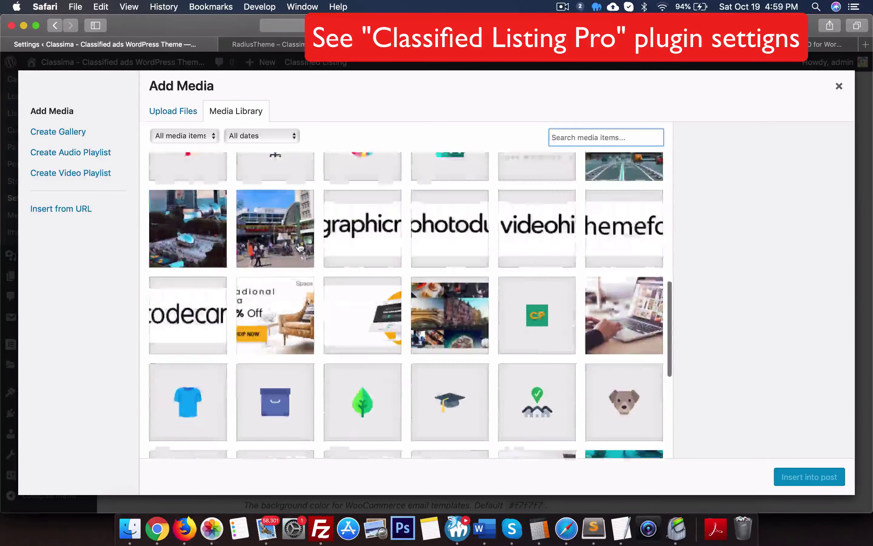
scroll(299, 247, "up", 4)
scroll(300, 249, "up", 7)
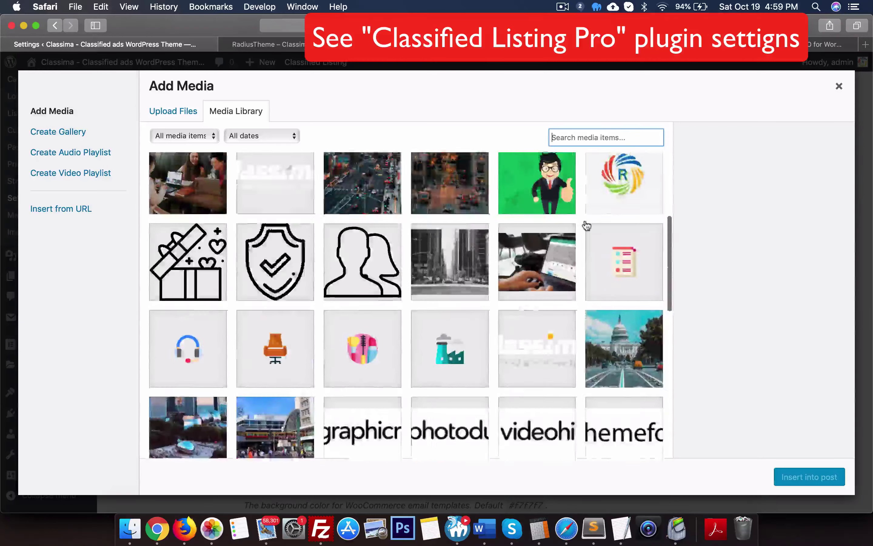
left_click(623, 272)
left_click(798, 470)
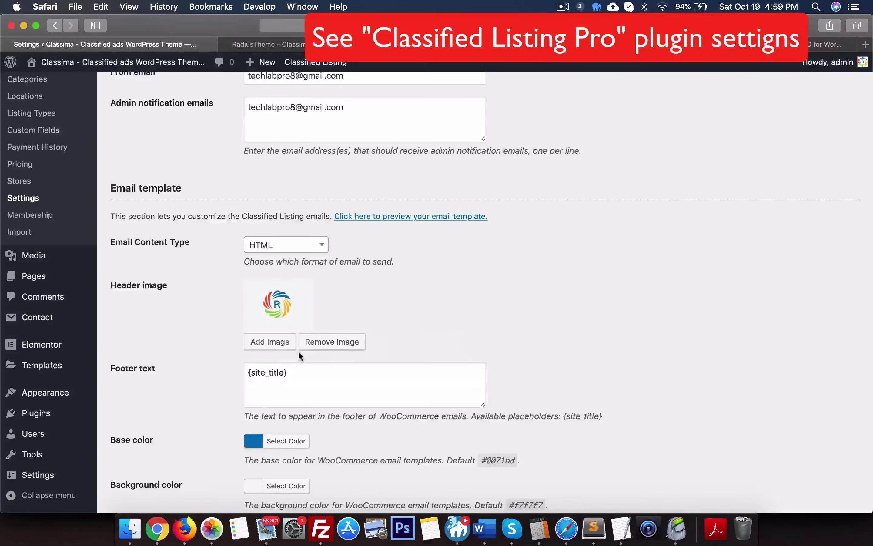
- Review the subjects and headings of the remaining email templates, from listing submitted to listing contact
scroll(259, 374, "down", 8)
scroll(258, 409, "down", 10)
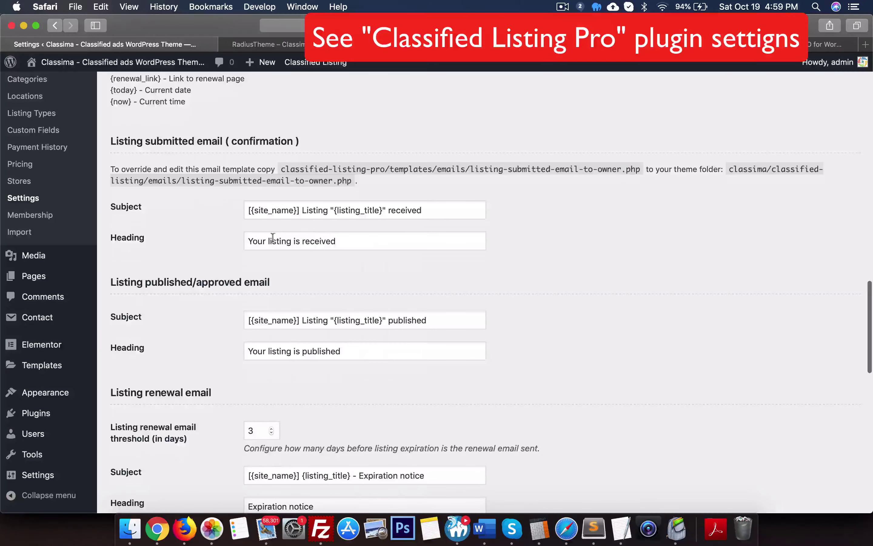
scroll(228, 326, "down", 15)
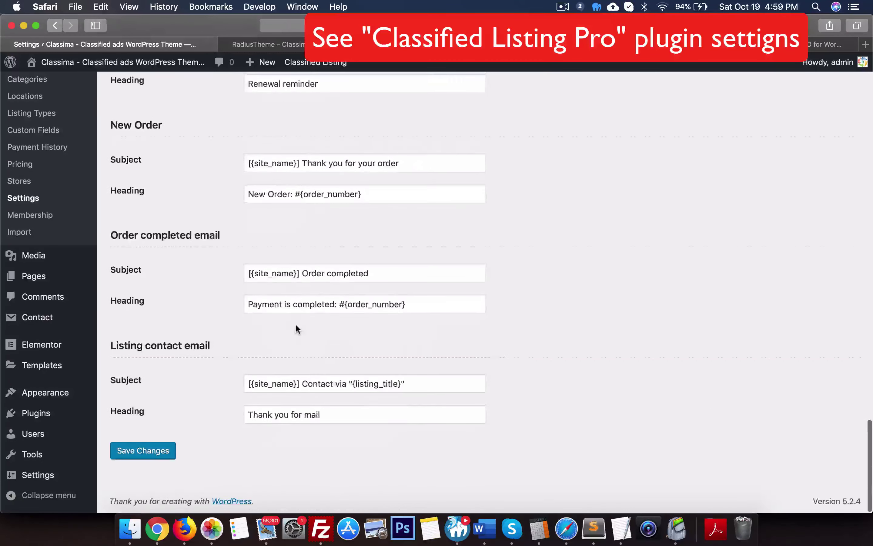
- Review the Account & Policy settings for account creation, user verification, social login, terms and conditions, and privacy policy
scroll(295, 323, "up", 20)
left_click(339, 94)
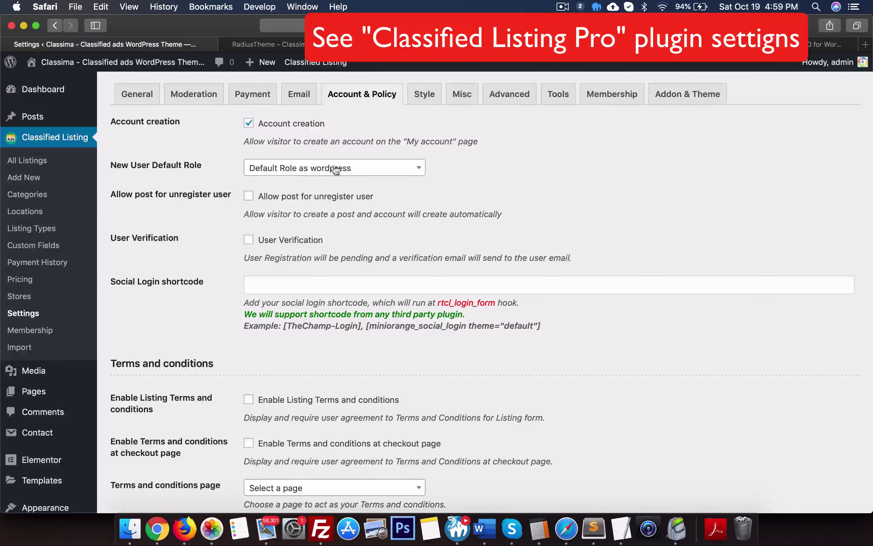
scroll(337, 166, "down", 1)
scroll(296, 219, "down", 6)
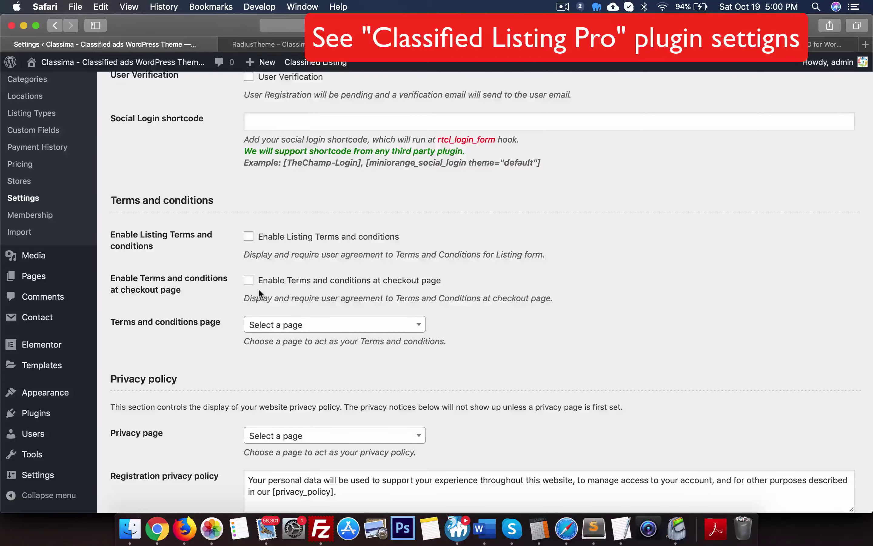
scroll(258, 288, "down", 5)
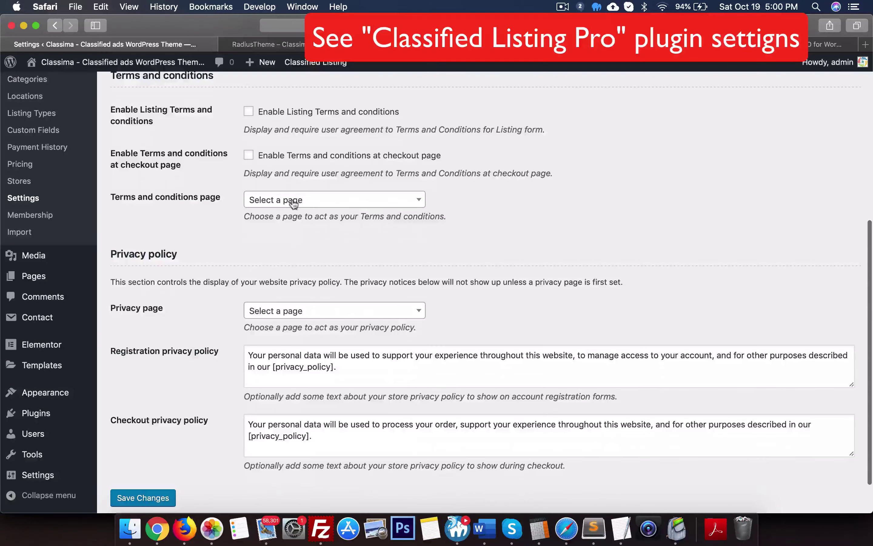
- Check the page choices for the Terms and conditions page and the Privacy page
left_click(294, 202)
left_click(408, 202)
scroll(474, 220, "down", 2)
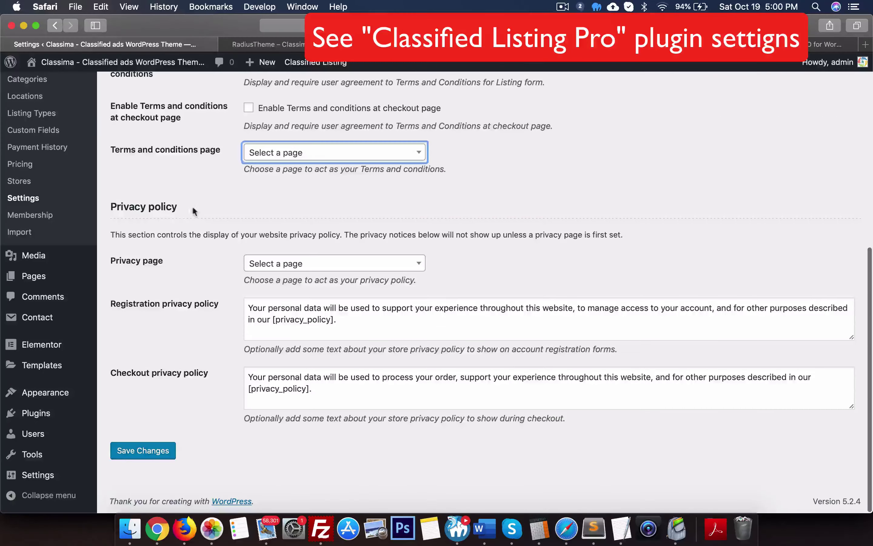
left_click(278, 264)
left_click(131, 322)
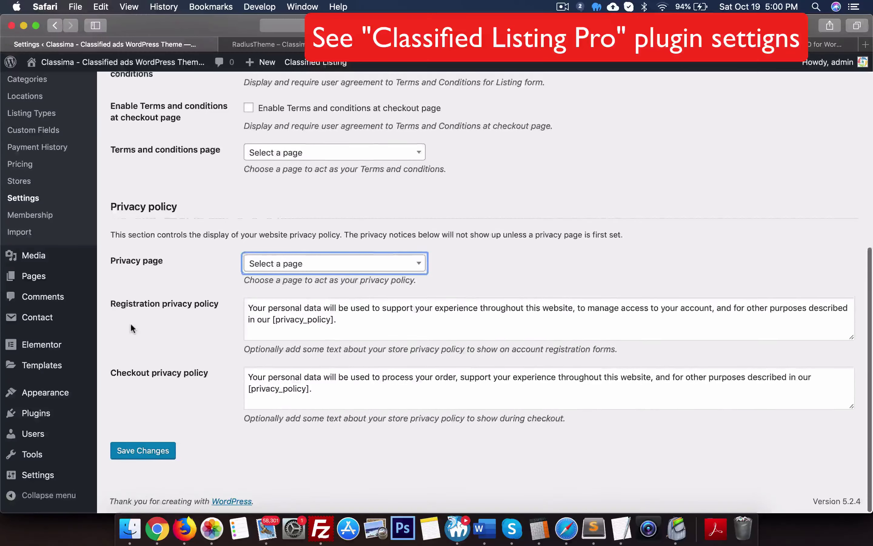
- Review the Style settings for the listing labels' background and text colors
scroll(130, 321, "up", 15)
left_click(426, 95)
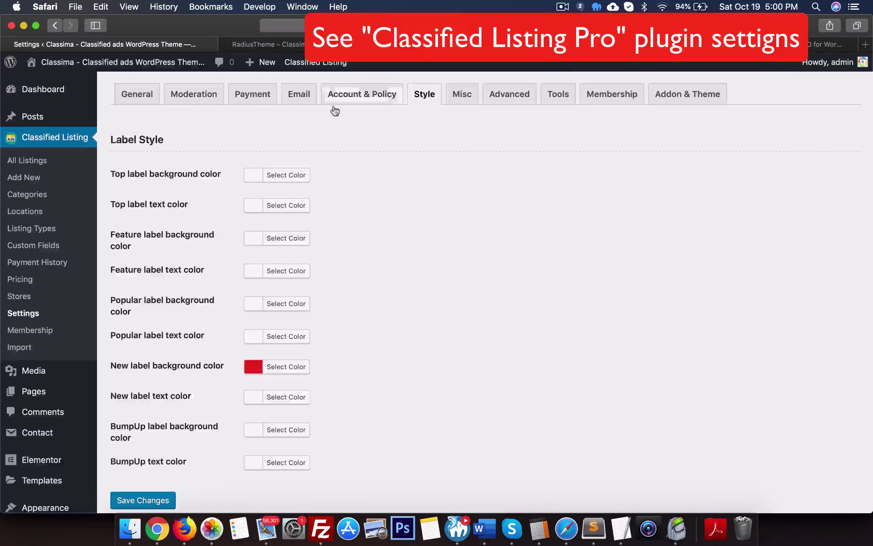
scroll(287, 365, "down", 2)
scroll(292, 288, "up", 2)
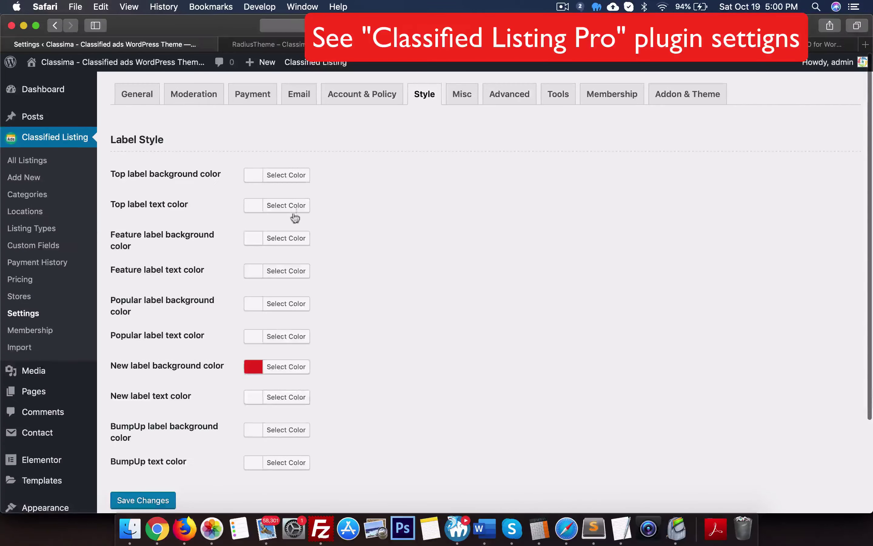
- Review the Misc settings for image sizes, allowed image types, single listing gallery and social share buttons
left_click(461, 101)
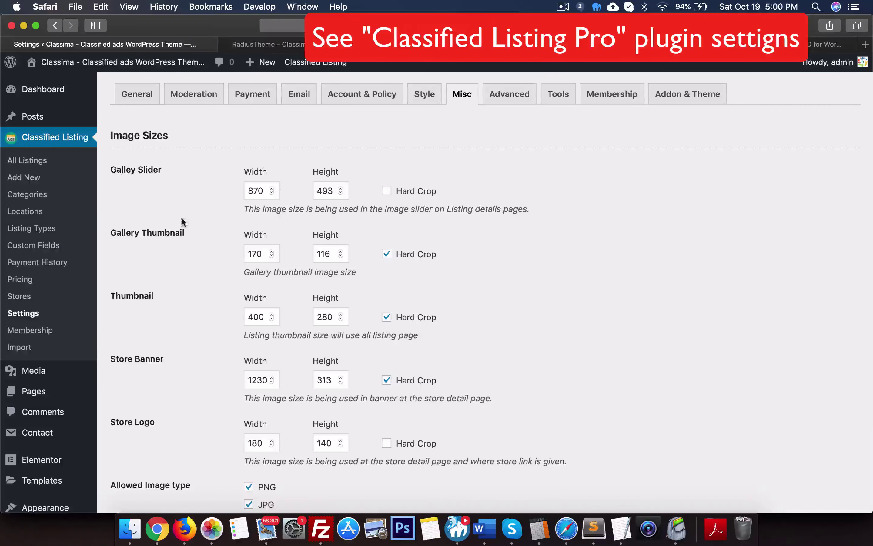
scroll(167, 370, "down", 7)
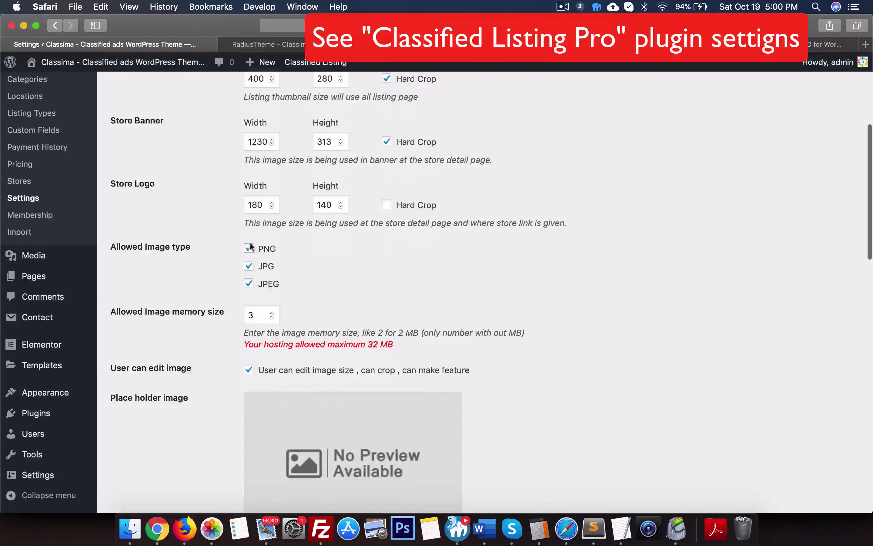
scroll(212, 320, "down", 10)
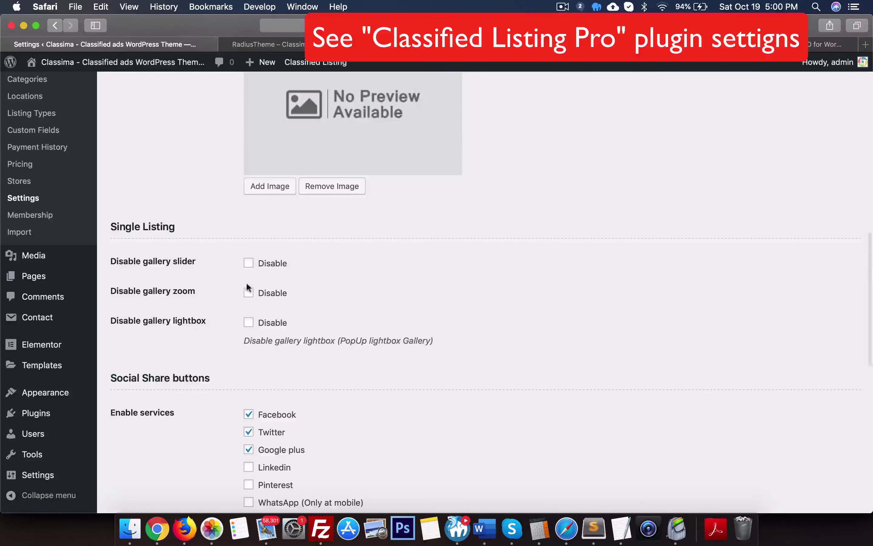
scroll(256, 346, "down", 6)
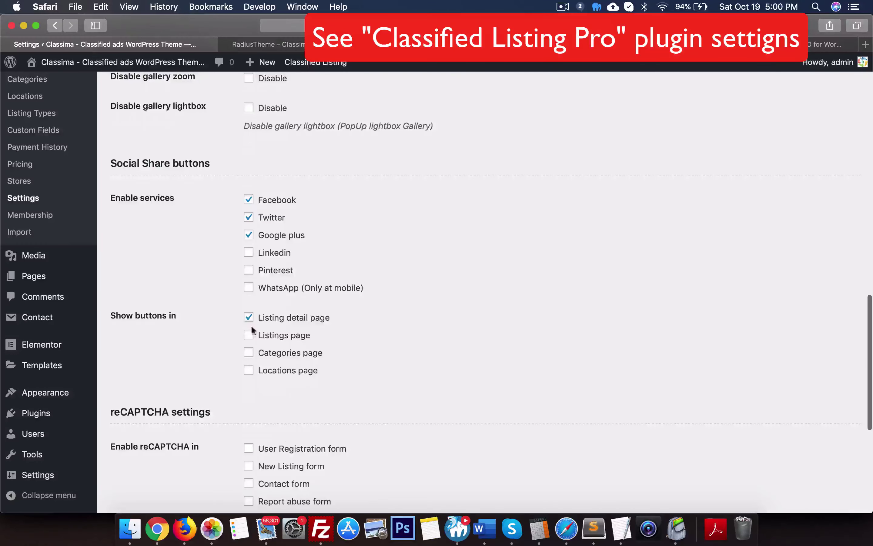
- Check the Misc settings' reCAPTCHA forms, site key and secret key fields, and the map API key field
scroll(259, 388, "down", 3)
scroll(253, 368, "down", 3)
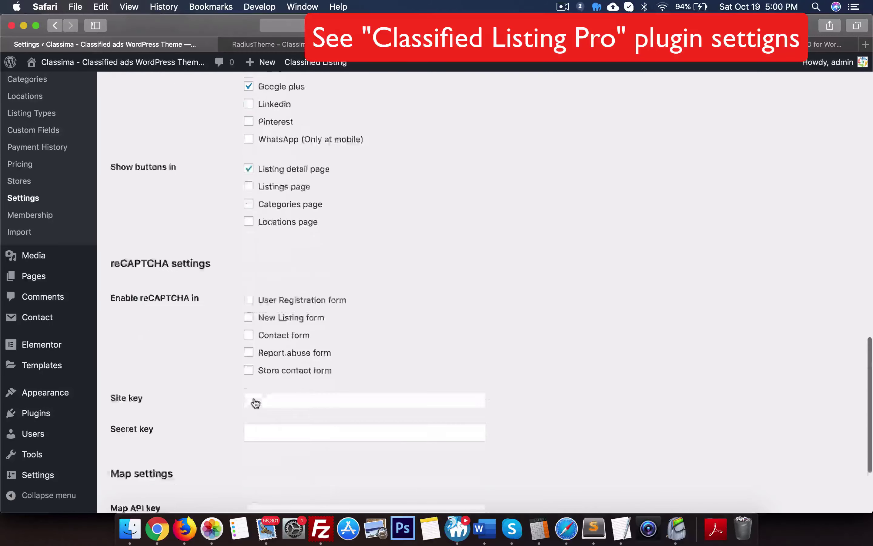
left_click(248, 313)
left_click(247, 345)
left_click(249, 423)
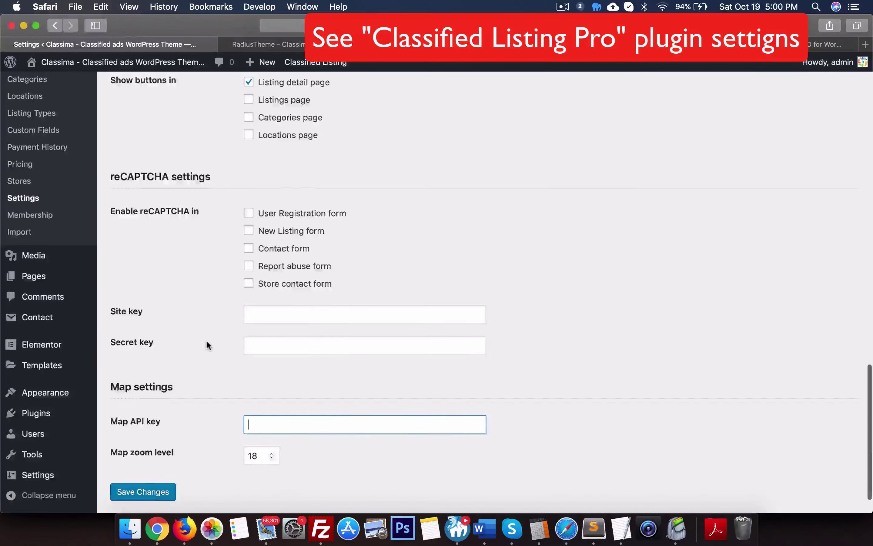
- Review the Advanced settings' permalink slugs for the listing detail page and the store detail page
scroll(206, 340, "up", 20)
left_click(517, 103)
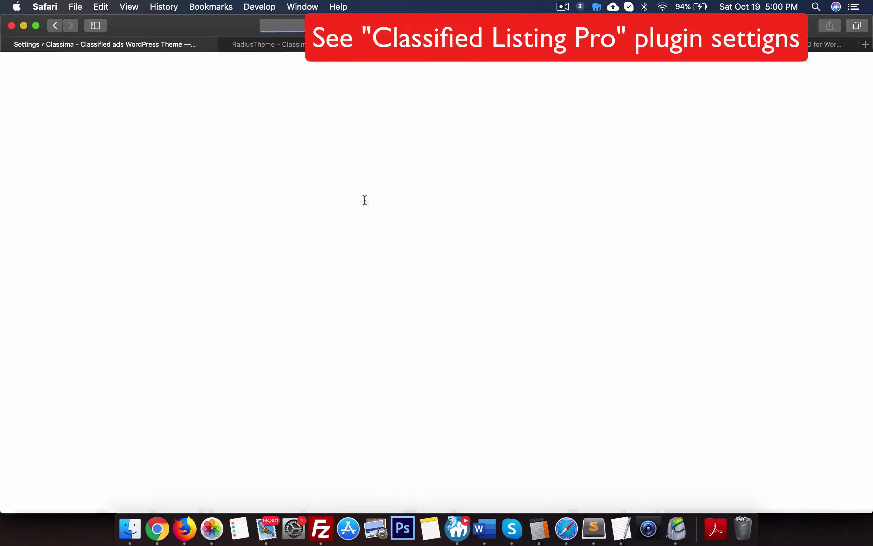
double_click(287, 193)
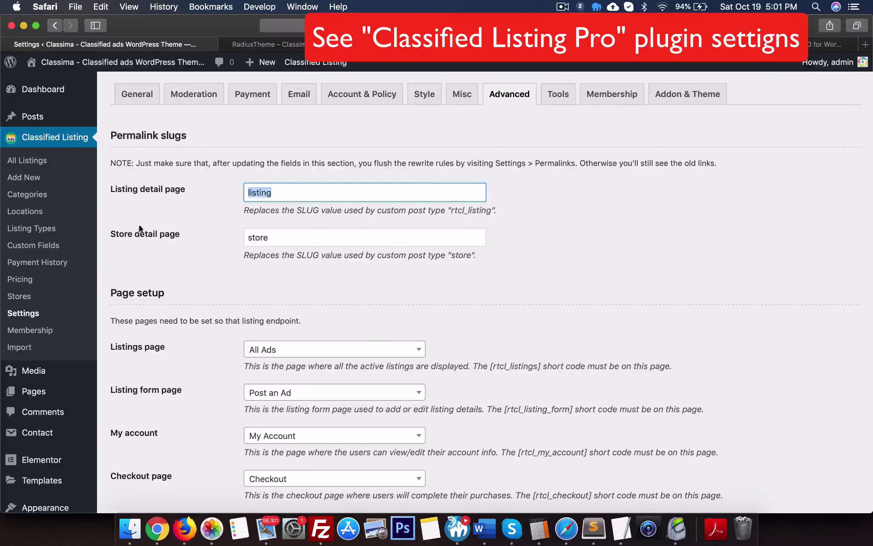
left_click(277, 236)
scroll(193, 315, "down", 2)
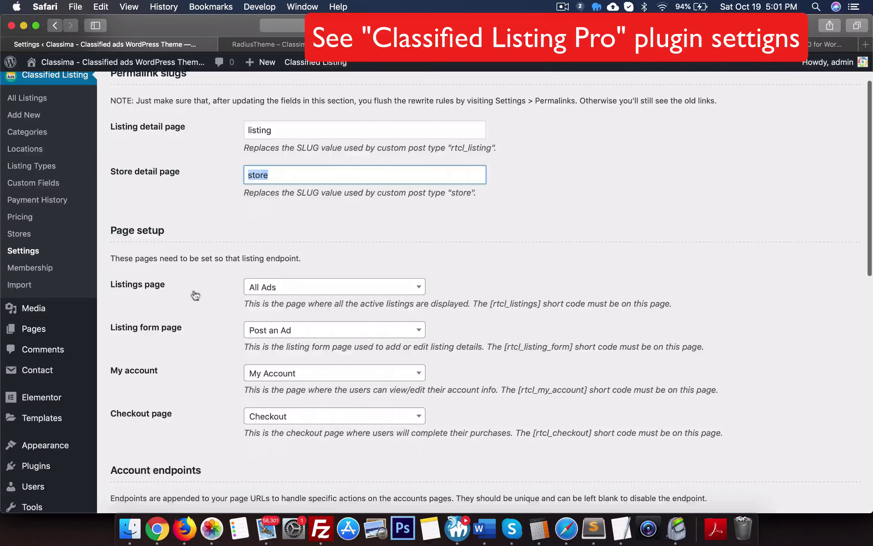
- Examine the page setup assignments for listings, listing form, my account and checkout, including each page's required shortcode
left_click(266, 291)
left_click(190, 334)
left_click_drag(492, 304, 534, 305)
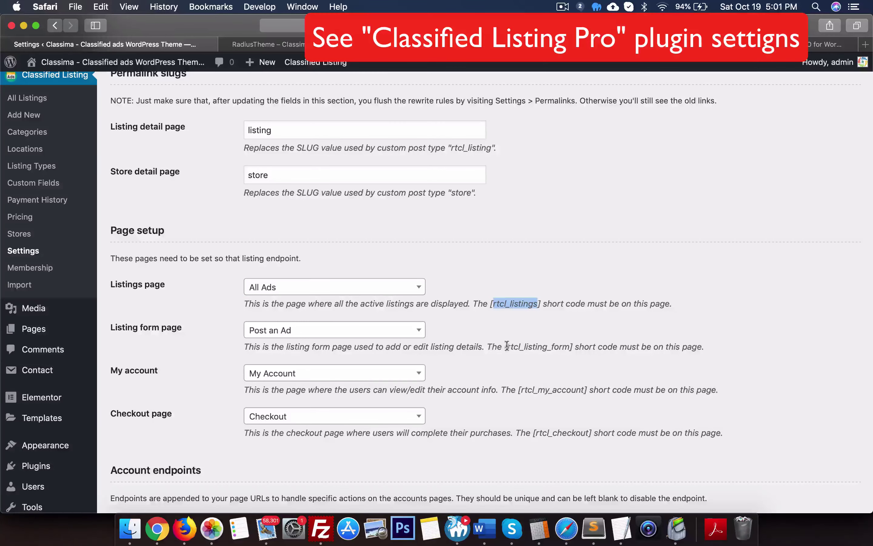
left_click_drag(507, 346, 569, 347)
scroll(232, 279, "down", 3)
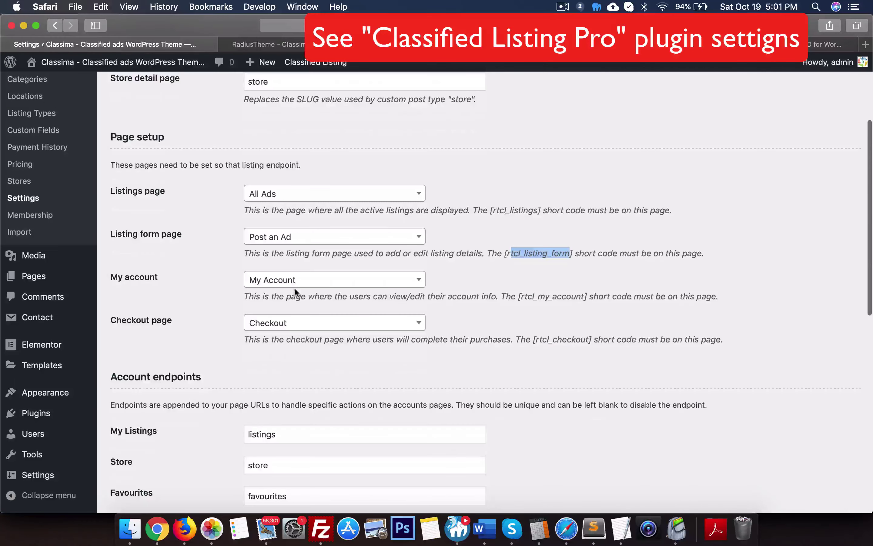
left_click_drag(522, 296, 582, 299)
scroll(382, 304, "down", 3)
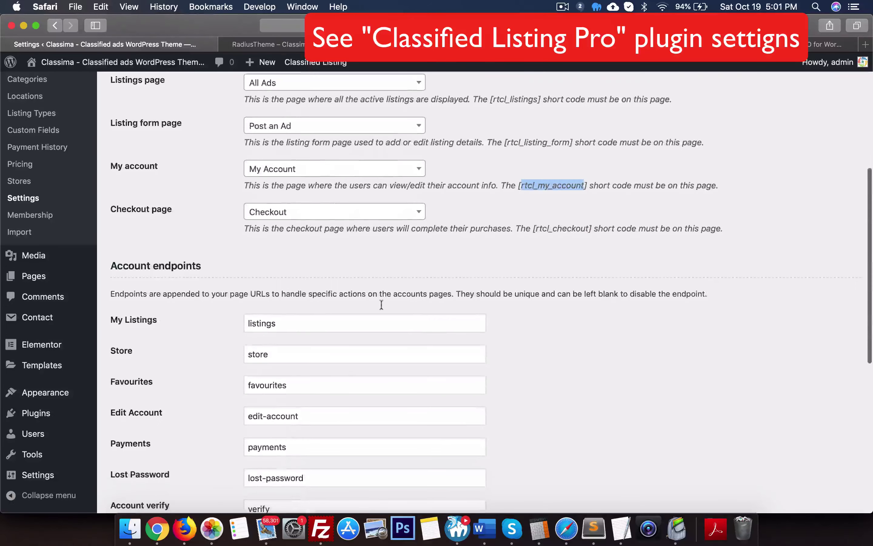
left_click_drag(535, 228, 592, 228)
scroll(397, 216, "down", 3)
- Go through the account endpoint slugs, from My Listings to Logout
left_click_drag(202, 159, 112, 152)
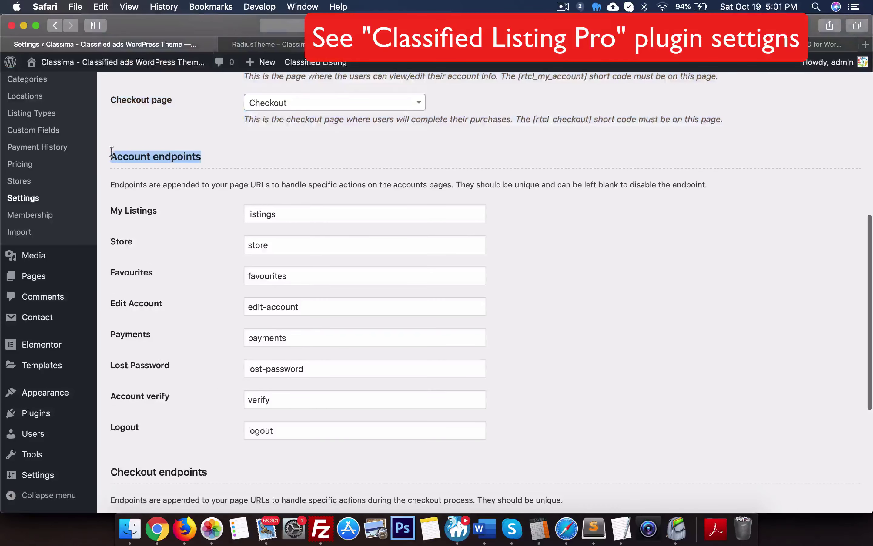
key("Tab")
key("Tab")
key("Tab")
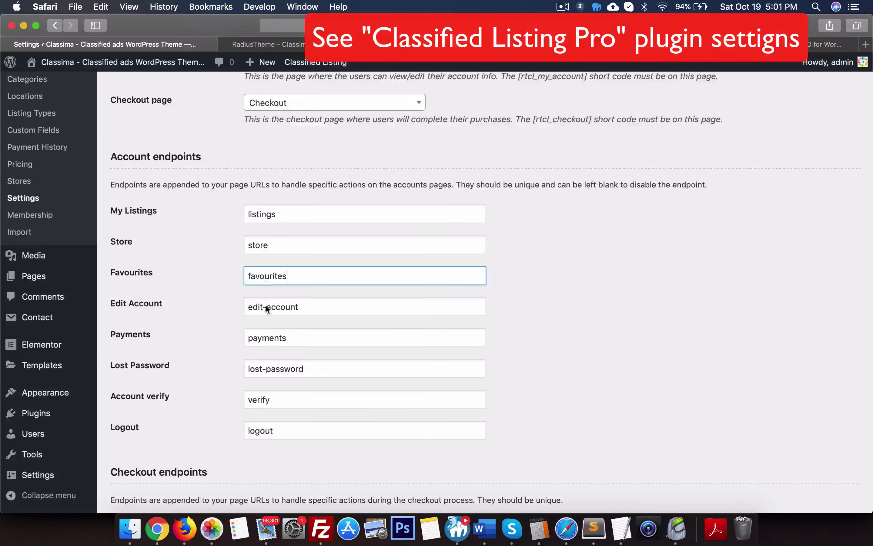
scroll(267, 317, "down", 3)
left_click(266, 297)
left_click(262, 327)
- Go through the checkout endpoint slugs for submission, membership, promote and payment receipt
scroll(262, 324, "down", 2)
left_click(267, 351)
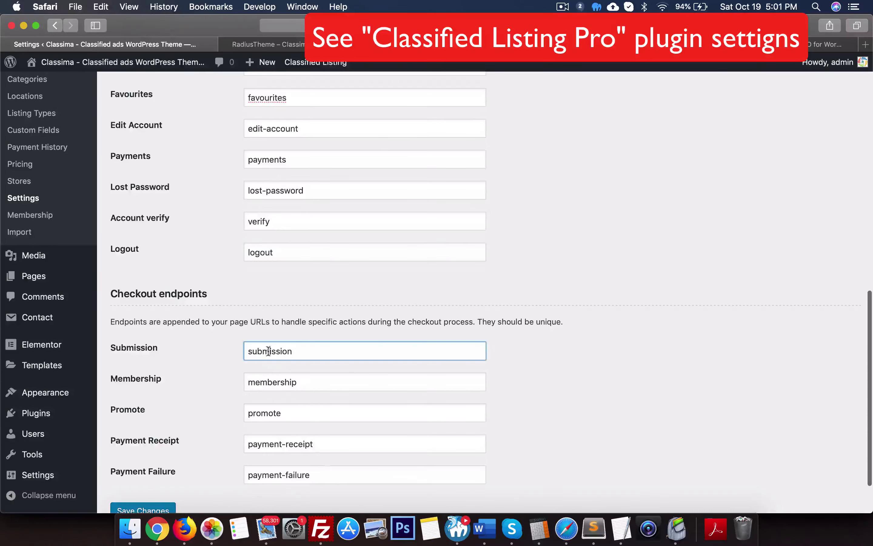
left_click(267, 382)
left_click(262, 413)
left_click(264, 443)
- Check the Tools settings for plugin licensing and data management
scroll(267, 473, "up", 15)
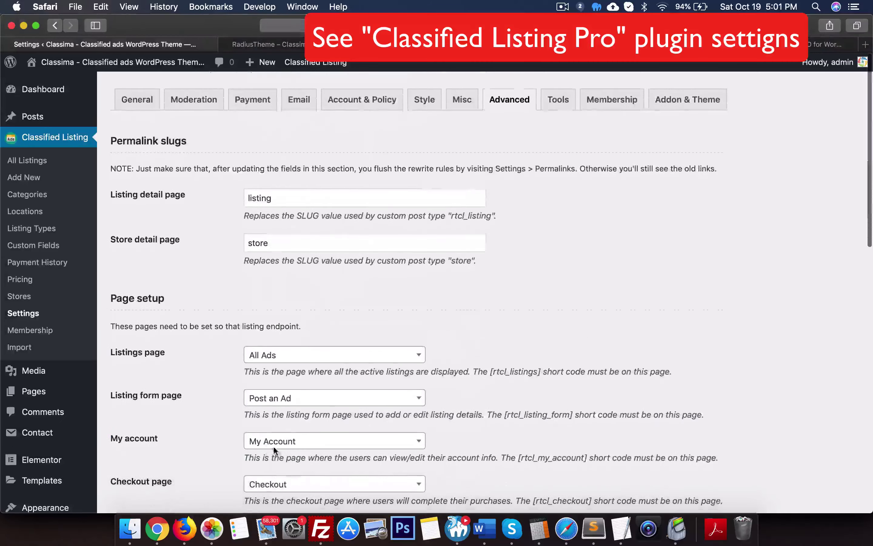
left_click(559, 95)
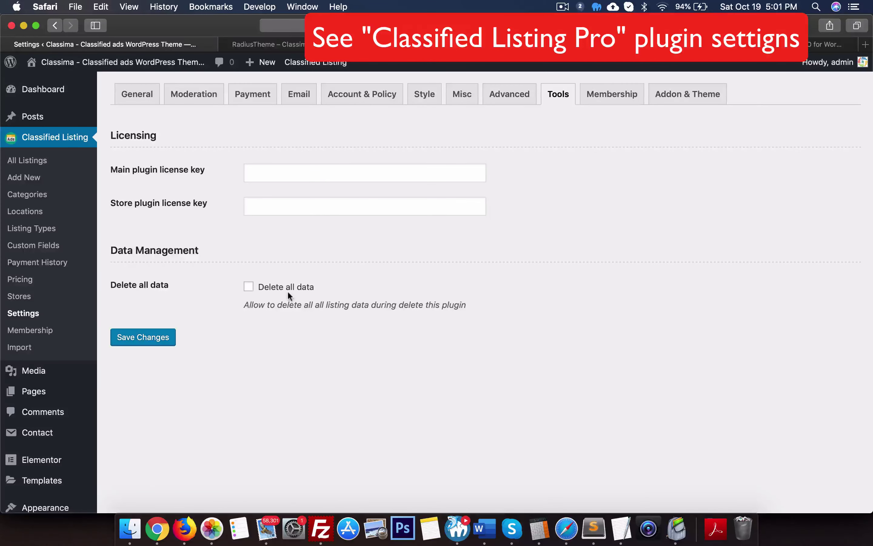
- Enable free ads in the Membership settings and review the ad number, renewal days and allowed category options
left_click(604, 95)
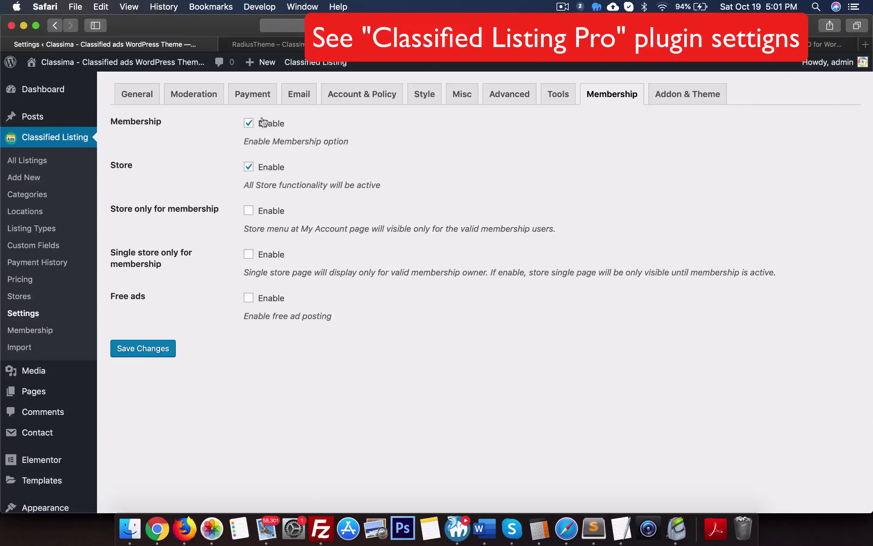
left_click(249, 213)
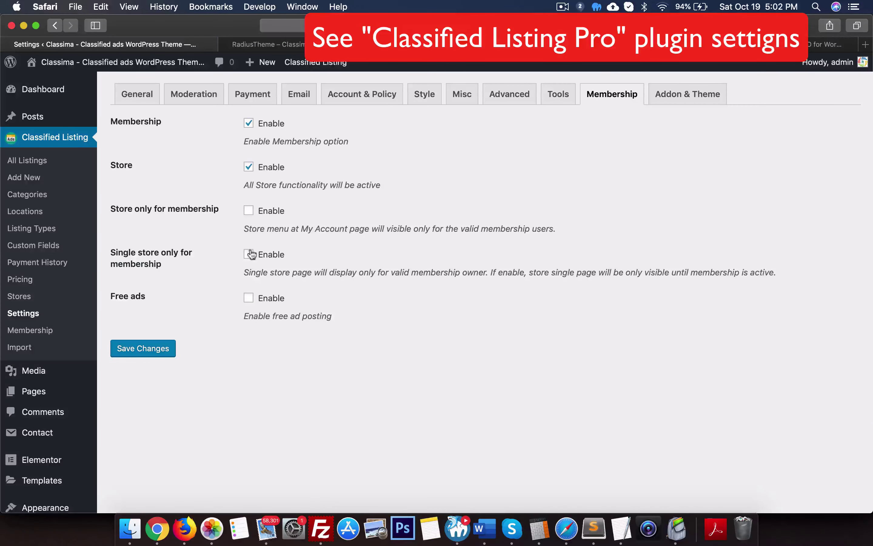
left_click(248, 298)
scroll(249, 301, "down", 5)
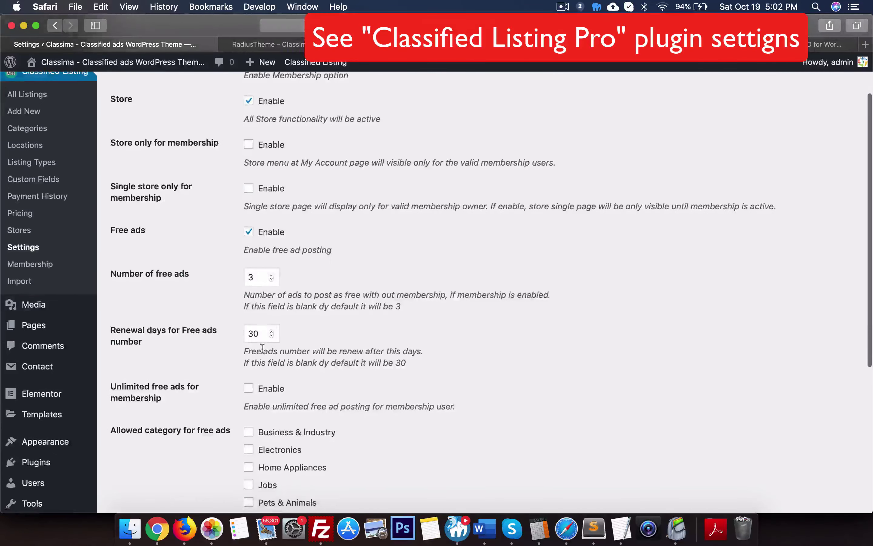
scroll(252, 385, "down", 2)
scroll(275, 341, "down", 3)
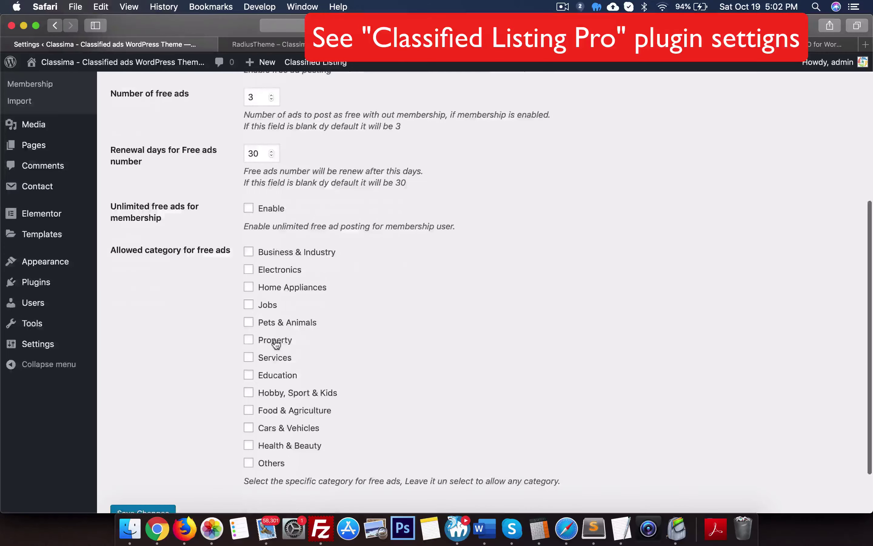
scroll(277, 446, "up", 10)
scroll(586, 166, "up", 1)
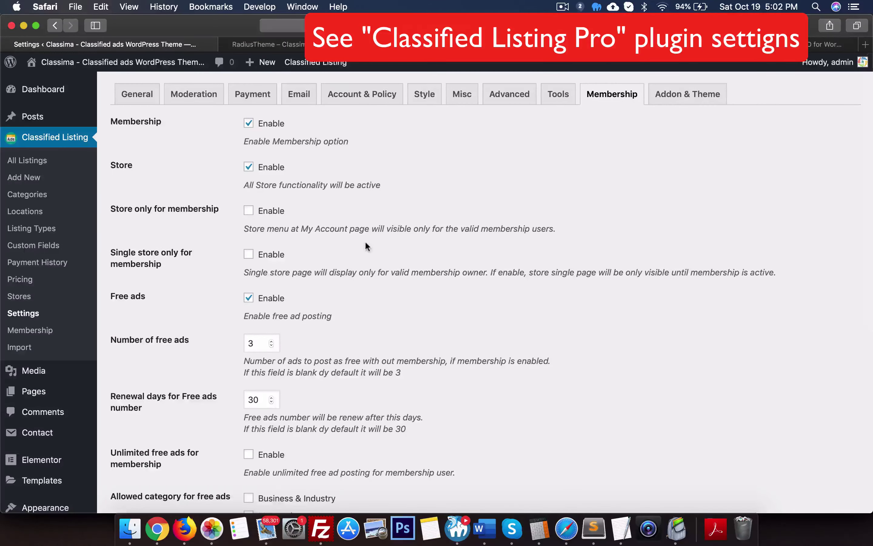
scroll(217, 232, "down", 10)
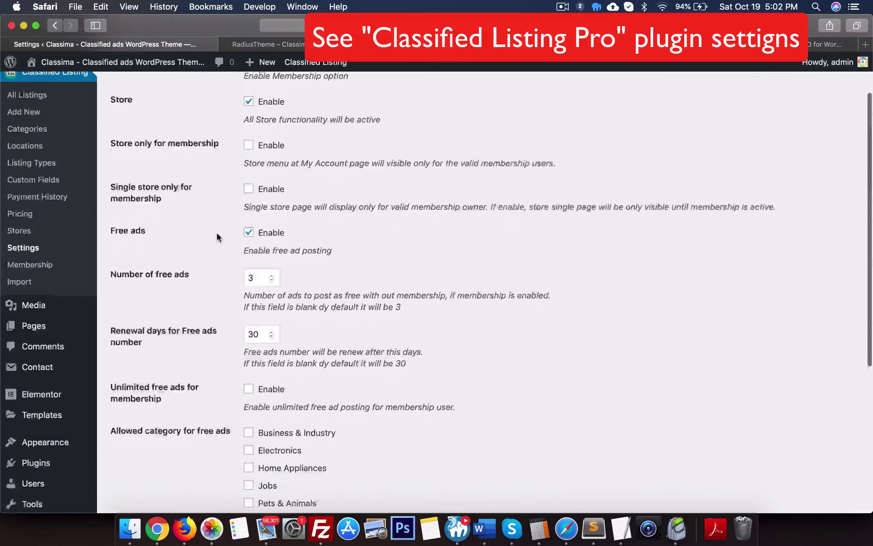
scroll(216, 232, "up", 10)
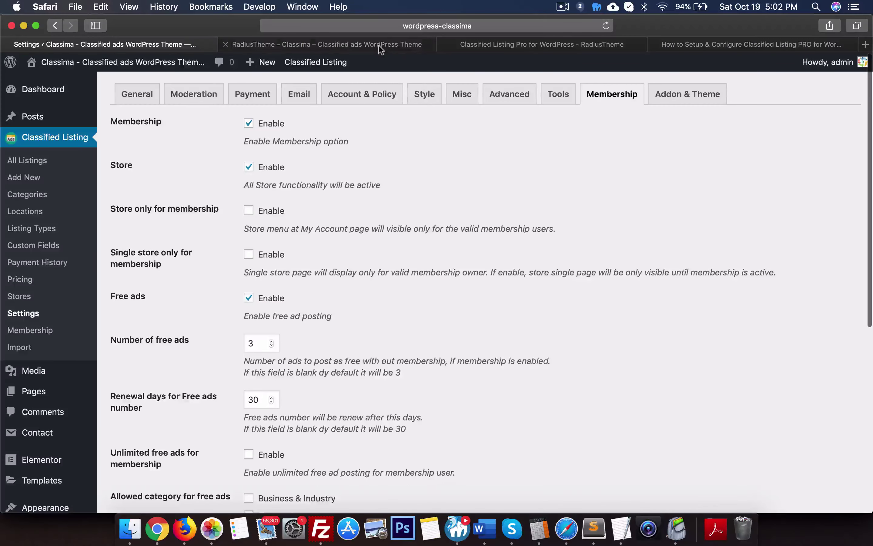
- Switch to the live Classima site and view its home page down to the Featured Ads section
left_click(378, 44)
scroll(319, 241, "down", 5)
scroll(319, 244, "up", 5)
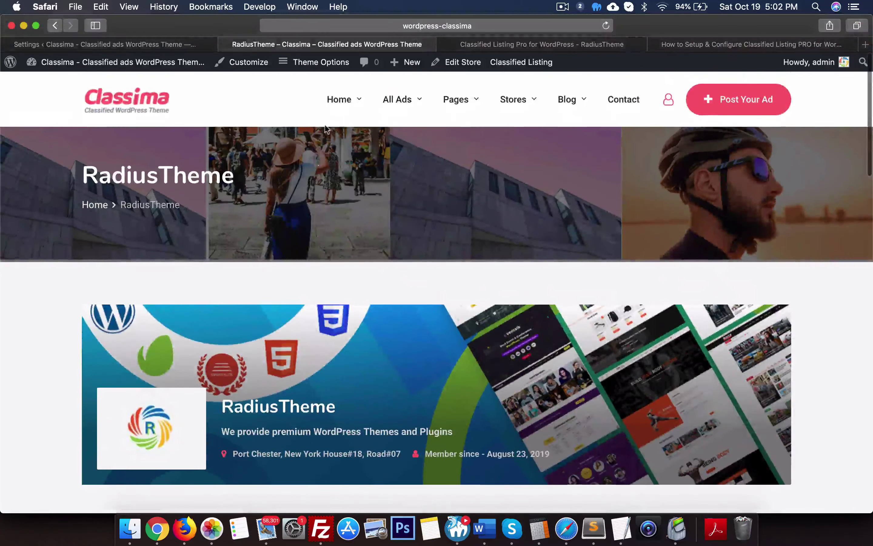
left_click(130, 102)
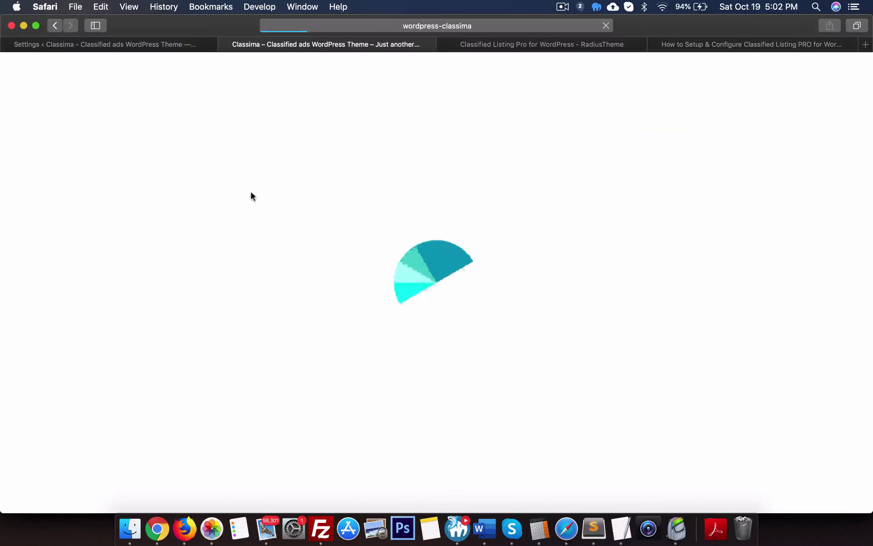
scroll(377, 275, "down", 10)
scroll(379, 280, "down", 8)
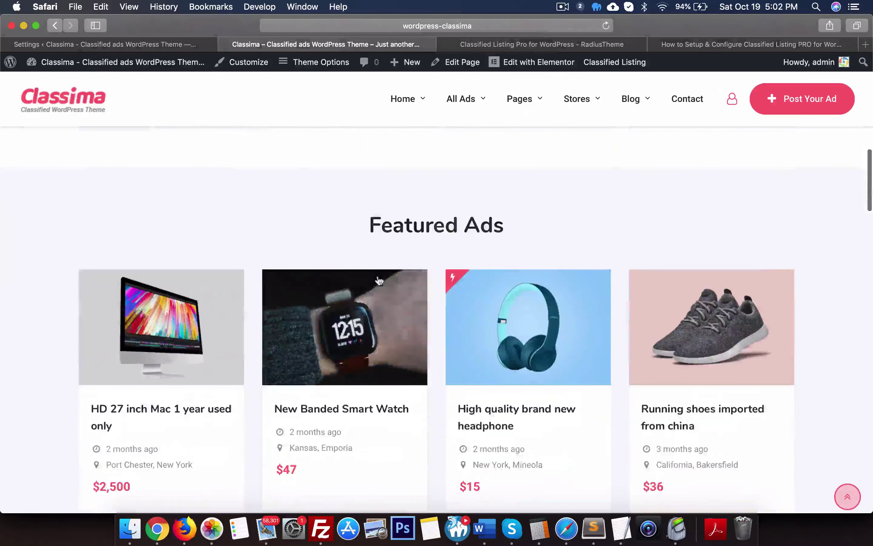